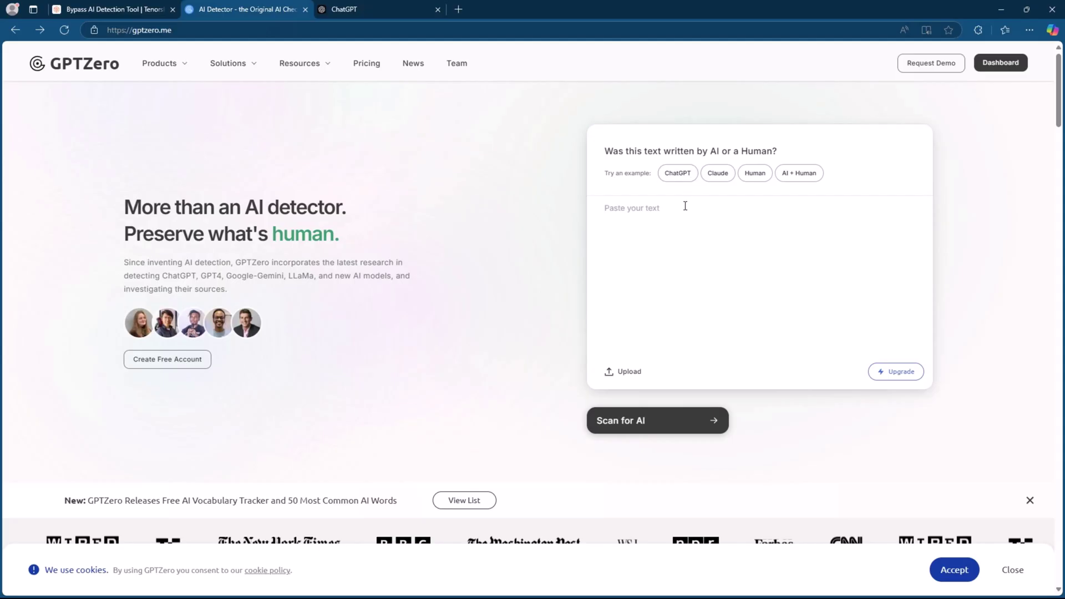
Paste the noise-pollution essay, about 1381 characters, into GPTZero's detection box
{"action": "left_click", "coordinate": [685, 205]}
{"action": "key", "text": "ctrl+v"}
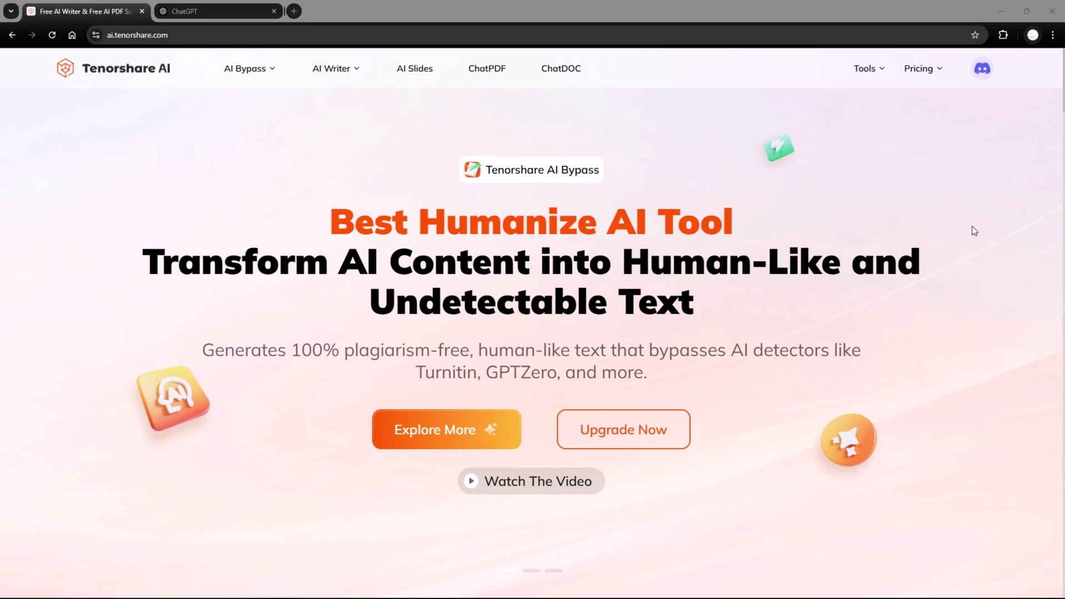
{"action": "scroll", "coordinate": [972, 230], "scroll_direction": "down", "scroll_amount": 5}
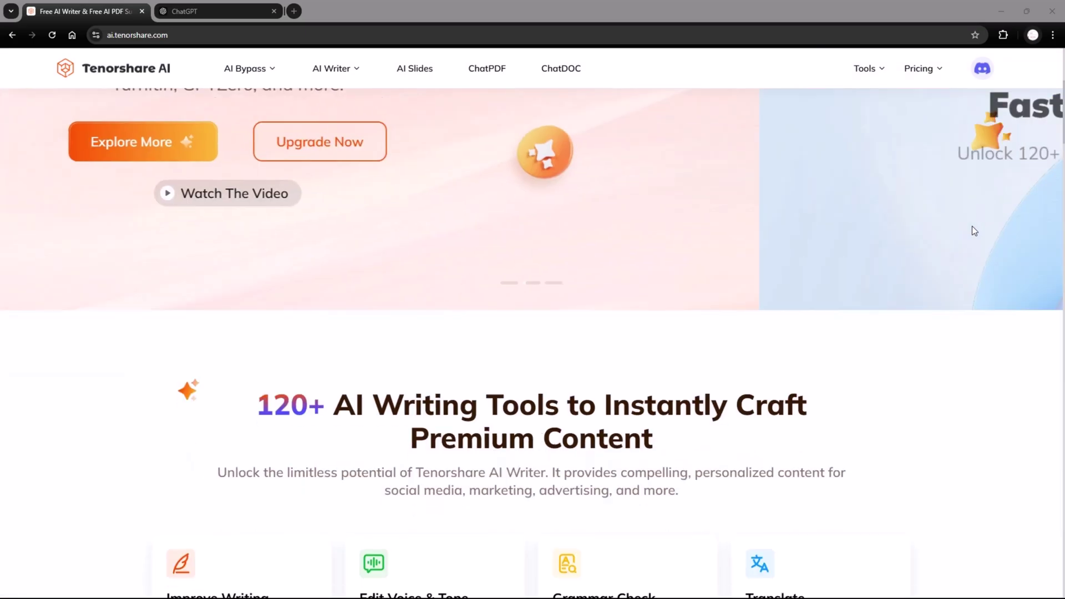
{"action": "scroll", "coordinate": [973, 232], "scroll_direction": "down", "scroll_amount": 2}
{"action": "scroll", "coordinate": [973, 231], "scroll_direction": "down", "scroll_amount": 3}
{"action": "scroll", "coordinate": [973, 231], "scroll_direction": "down", "scroll_amount": 2}
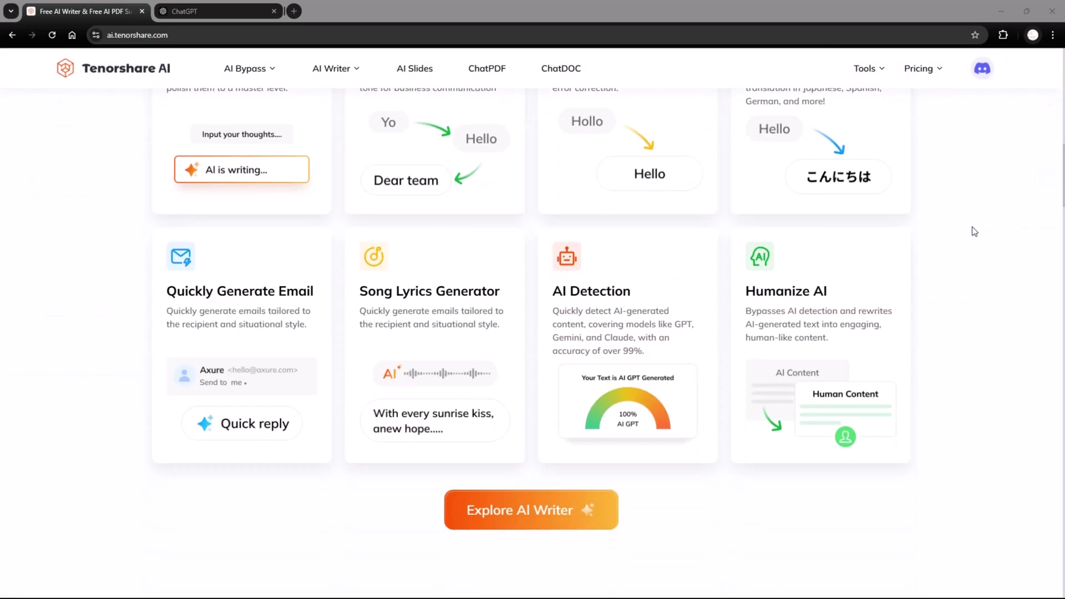
{"action": "scroll", "coordinate": [974, 232], "scroll_direction": "down", "scroll_amount": 1}
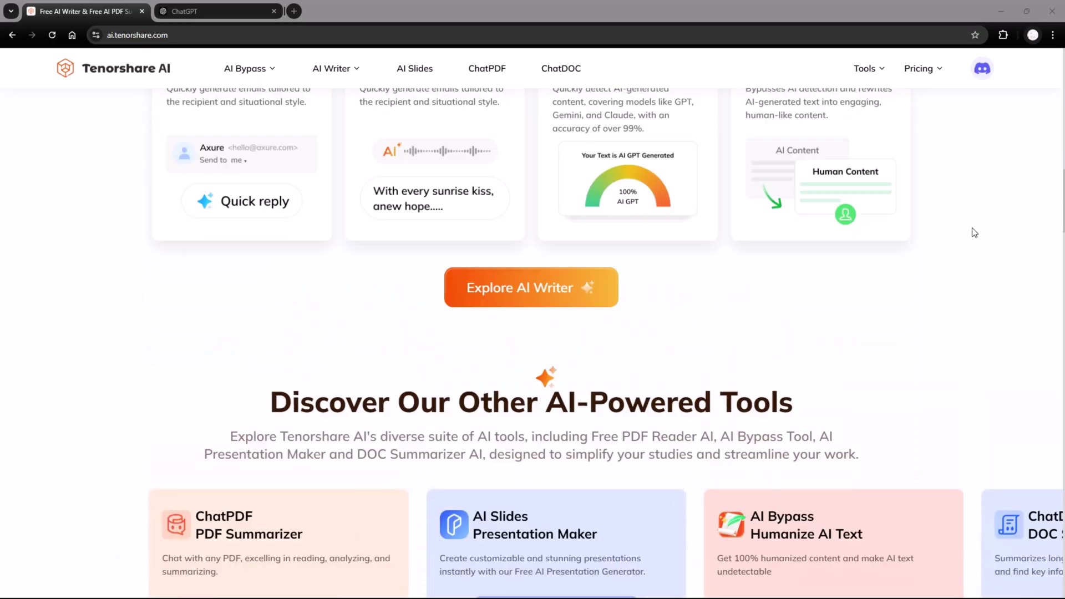
{"action": "scroll", "coordinate": [657, 191], "scroll_direction": "down", "scroll_amount": 1}
{"action": "scroll", "coordinate": [756, 180], "scroll_direction": "down", "scroll_amount": 1}
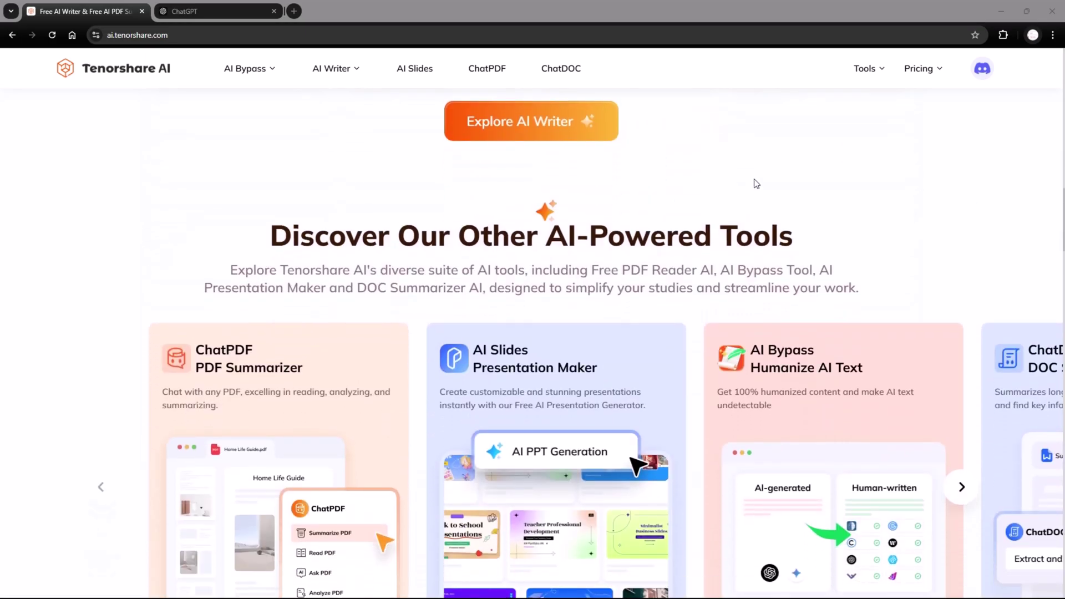
{"action": "scroll", "coordinate": [749, 220], "scroll_direction": "down", "scroll_amount": 1}
{"action": "scroll", "coordinate": [695, 241], "scroll_direction": "down", "scroll_amount": 1}
{"action": "scroll", "coordinate": [695, 244], "scroll_direction": "down", "scroll_amount": 1}
{"action": "scroll", "coordinate": [696, 243], "scroll_direction": "down", "scroll_amount": 1}
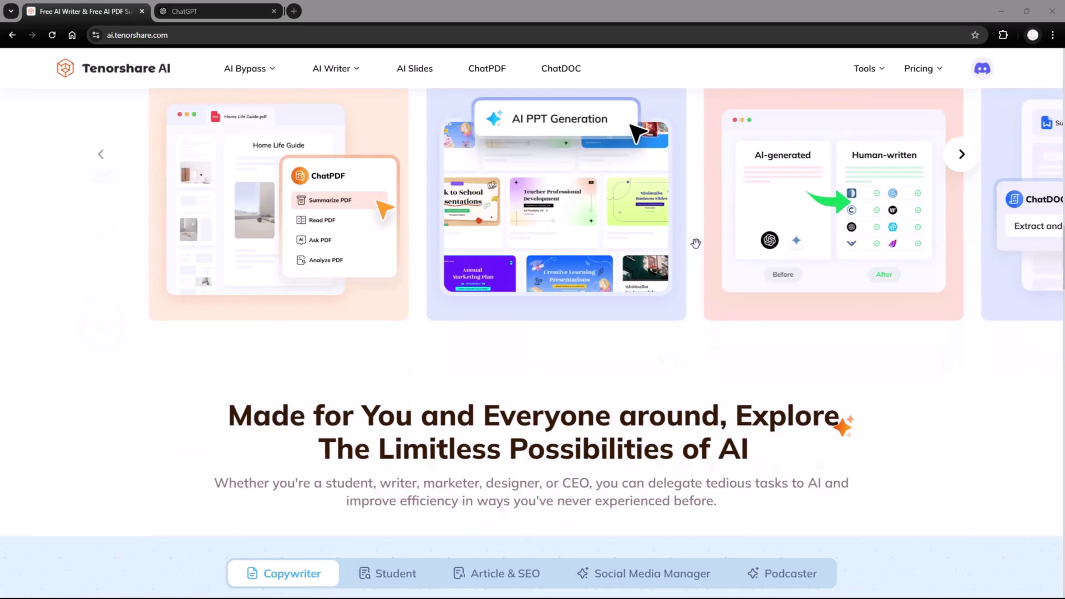
{"action": "scroll", "coordinate": [695, 243], "scroll_direction": "down", "scroll_amount": 1}
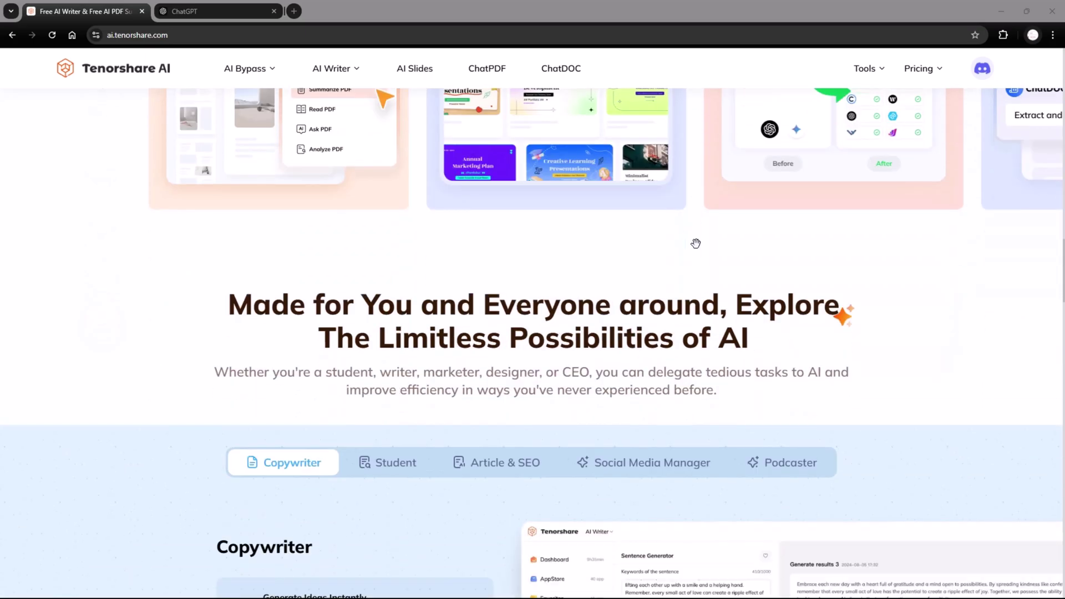
{"action": "scroll", "coordinate": [695, 243], "scroll_direction": "down", "scroll_amount": 3}
{"action": "scroll", "coordinate": [707, 246], "scroll_direction": "down", "scroll_amount": 2}
{"action": "scroll", "coordinate": [749, 262], "scroll_direction": "down", "scroll_amount": 4}
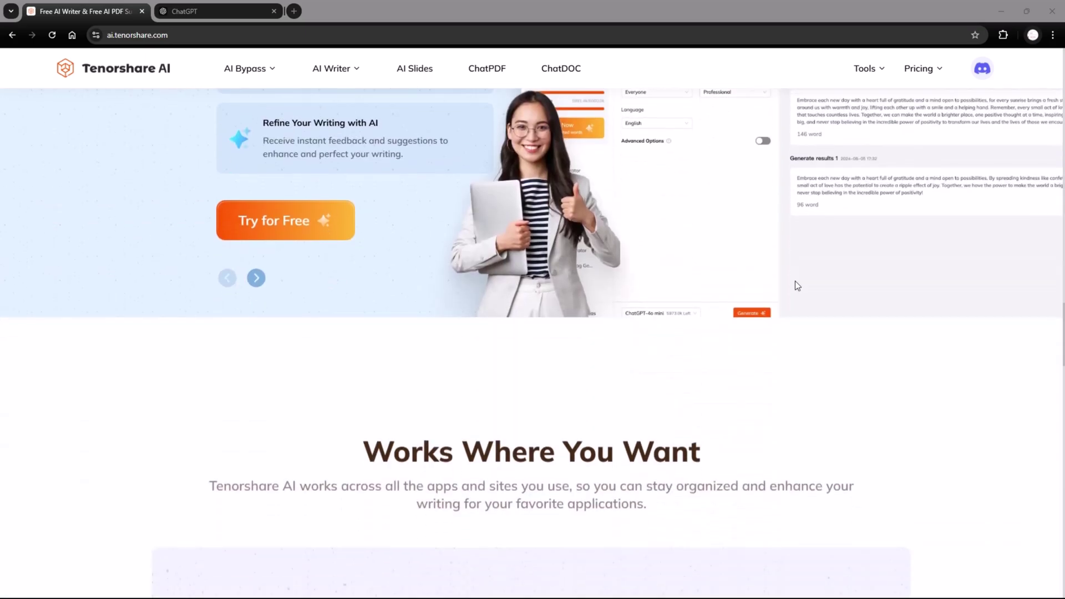
{"action": "scroll", "coordinate": [832, 309], "scroll_direction": "down", "scroll_amount": 3}
{"action": "scroll", "coordinate": [993, 333], "scroll_direction": "down", "scroll_amount": 1}
{"action": "scroll", "coordinate": [993, 332], "scroll_direction": "down", "scroll_amount": 2}
{"action": "scroll", "coordinate": [994, 332], "scroll_direction": "down", "scroll_amount": 2}
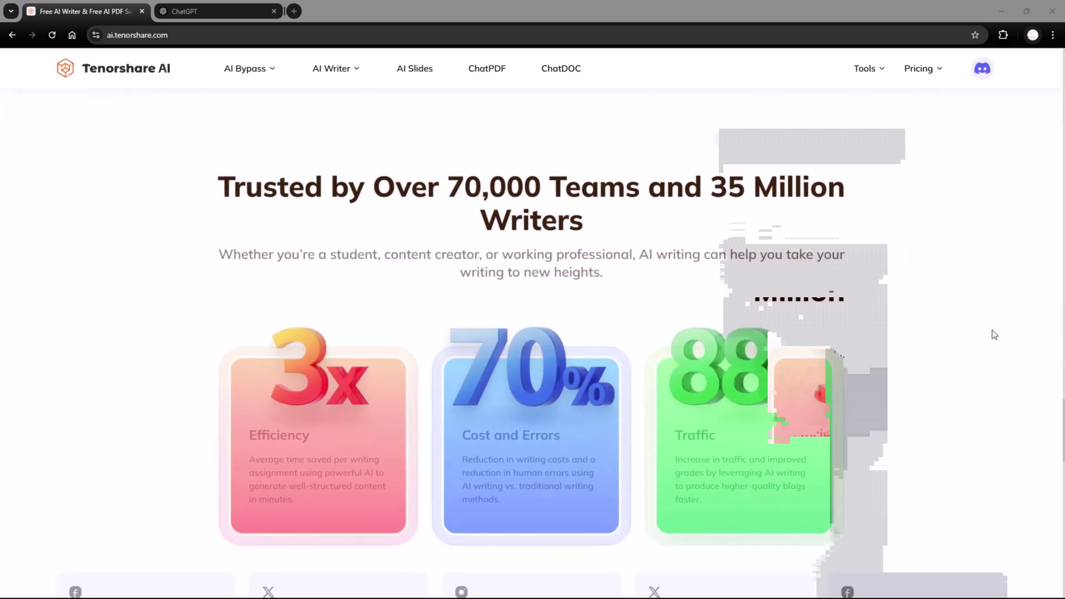
{"action": "scroll", "coordinate": [992, 334], "scroll_direction": "down", "scroll_amount": 1}
{"action": "scroll", "coordinate": [992, 335], "scroll_direction": "down", "scroll_amount": 3}
{"action": "scroll", "coordinate": [992, 334], "scroll_direction": "down", "scroll_amount": 3}
{"action": "scroll", "coordinate": [992, 334], "scroll_direction": "down", "scroll_amount": 2}
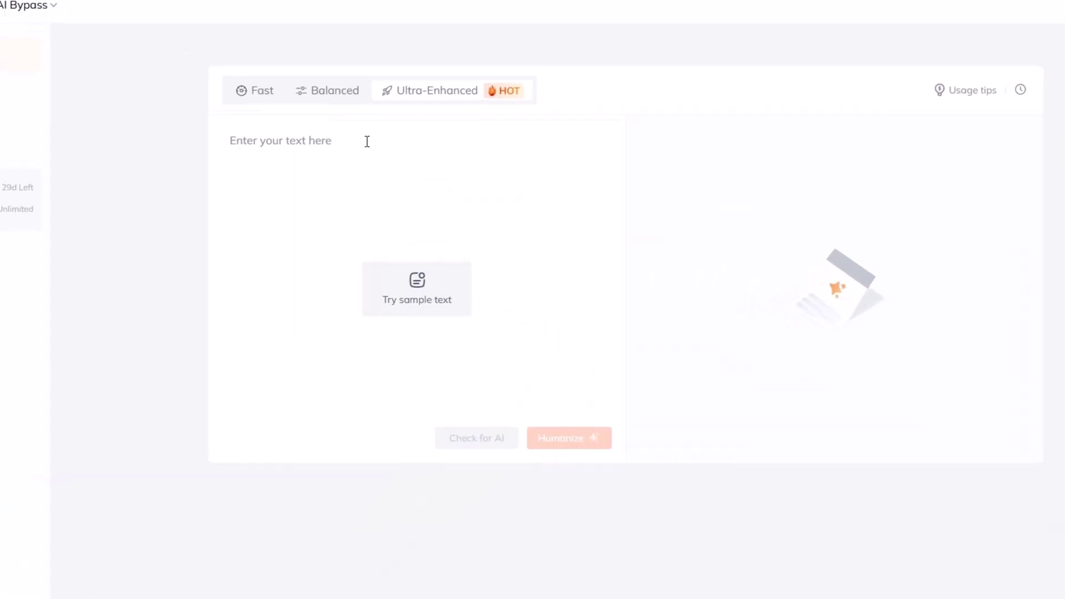
Humanize the pasted essay introduction and copy the human-rated output
{"action": "type", "text": "Noise pollution, often overlooked in discussions about environmental degradation, is a significant issue affecting human health, animal behavior, and environmental balance. Defined as unwanted or harmful sounds that disrupt normal living conditions, noise pollution is a byproduct of rapid industrialization, urbanization, and technological advancements. Despite its intangible nature, the impacts of noise pollution are far-reaching, influencing physical health, mental well-being, and ecological systems. This essay delves into the causes, effects, and solutions for noise pollution, shedding light on its multifaceted implications."}
{"action": "left_click", "coordinate": [568, 410]}
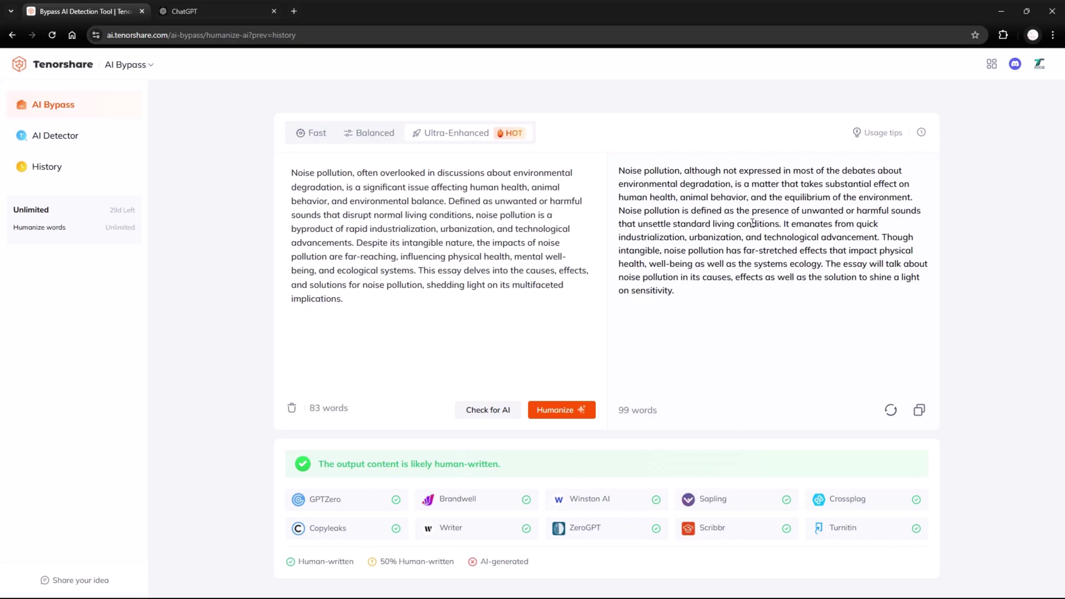
{"action": "left_click", "coordinate": [919, 409]}
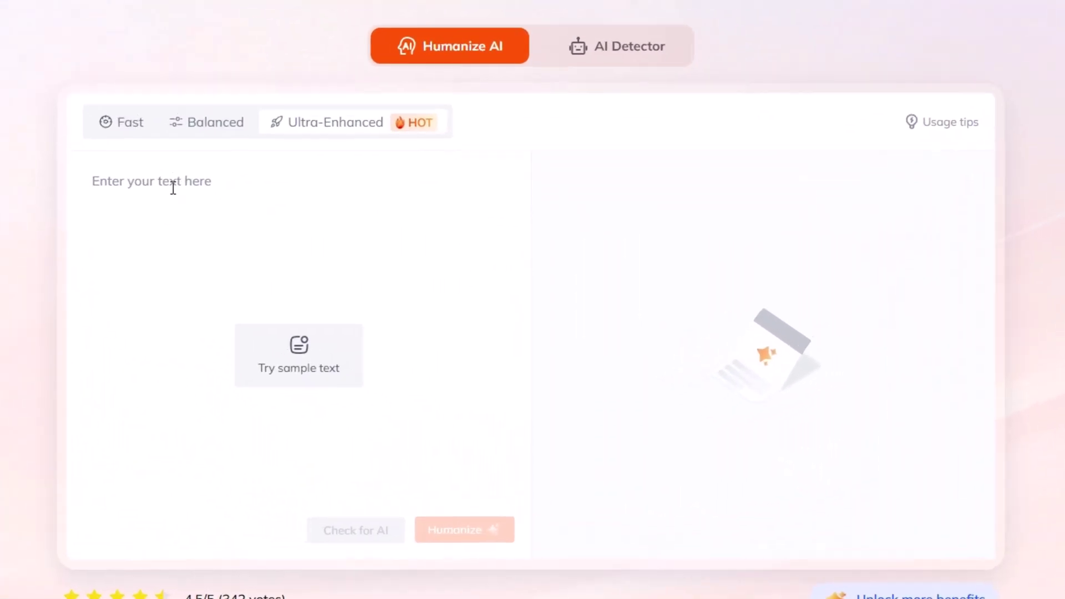
AI-check a 51-word noise-pollution paragraph and highlight its 30% human-written result
{"action": "key", "text": "ctrl+v"}
{"action": "left_click", "coordinate": [346, 531]}
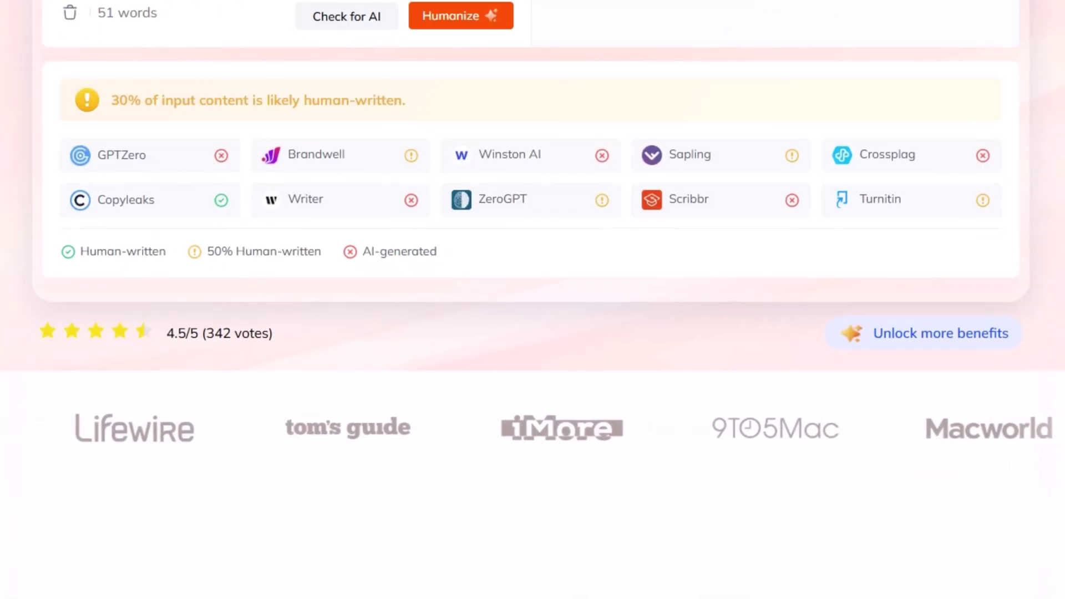
{"action": "left_click_drag", "start_coordinate": [111, 100], "coordinate": [363, 101]}
{"action": "left_click", "coordinate": [363, 100]}
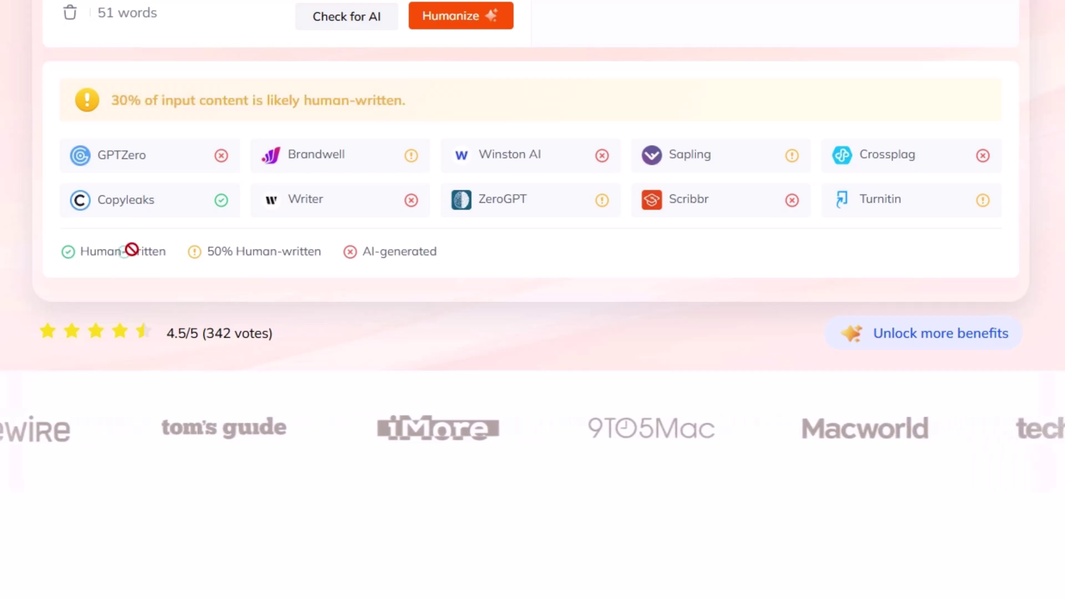
{"action": "left_click_drag", "start_coordinate": [81, 251], "coordinate": [338, 252]}
{"action": "left_click", "coordinate": [366, 251]}
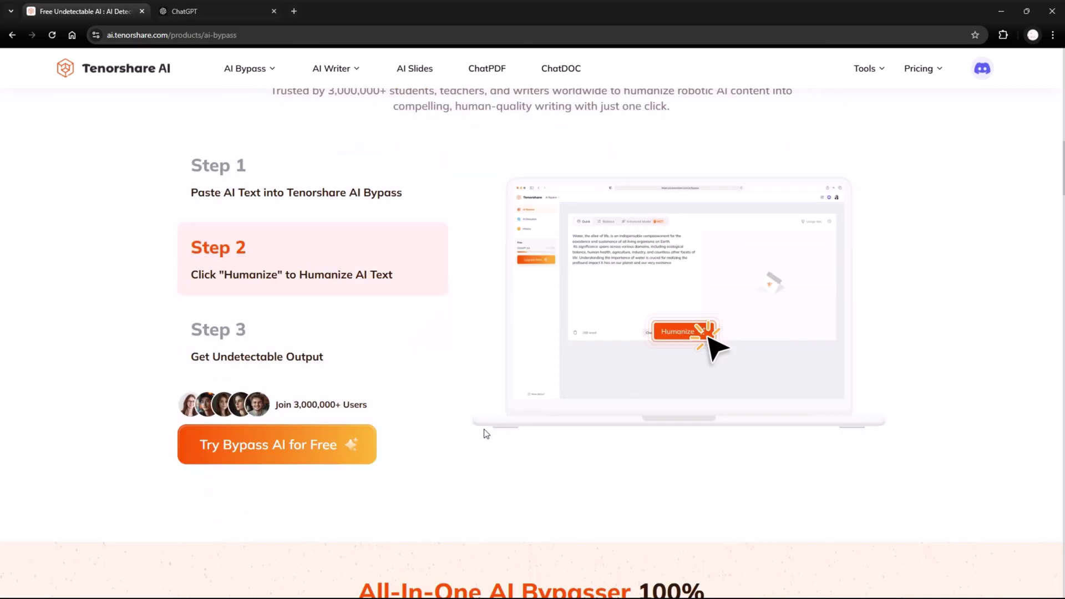
{"action": "scroll", "coordinate": [479, 436], "scroll_direction": "down", "scroll_amount": 5}
{"action": "scroll", "coordinate": [302, 398], "scroll_direction": "down", "scroll_amount": 2}
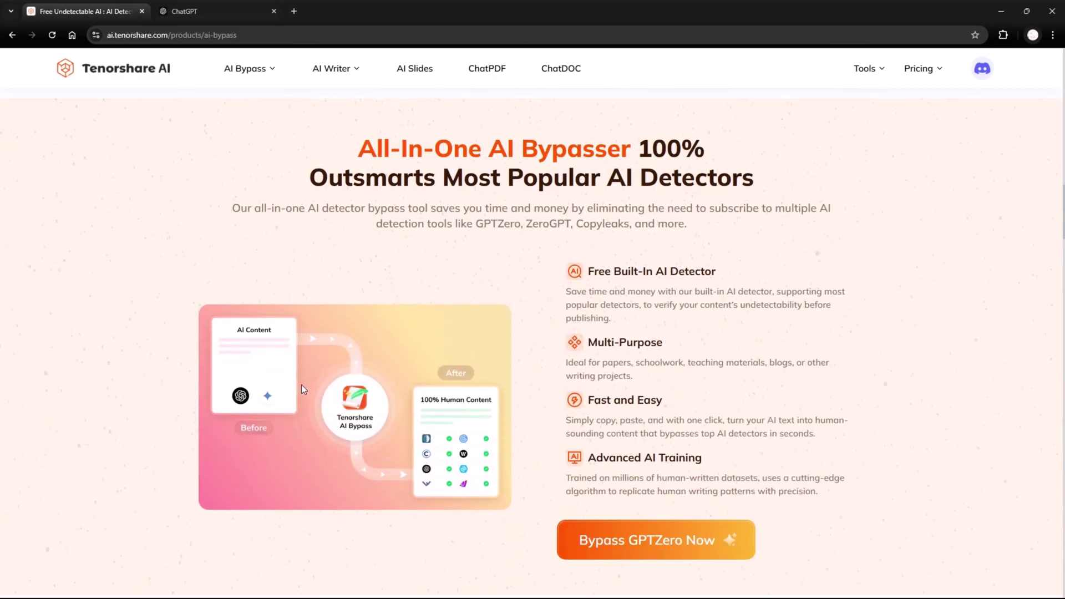
{"action": "scroll", "coordinate": [302, 385], "scroll_direction": "down", "scroll_amount": 2}
{"action": "scroll", "coordinate": [302, 389], "scroll_direction": "down", "scroll_amount": 3}
{"action": "scroll", "coordinate": [302, 389], "scroll_direction": "down", "scroll_amount": 1}
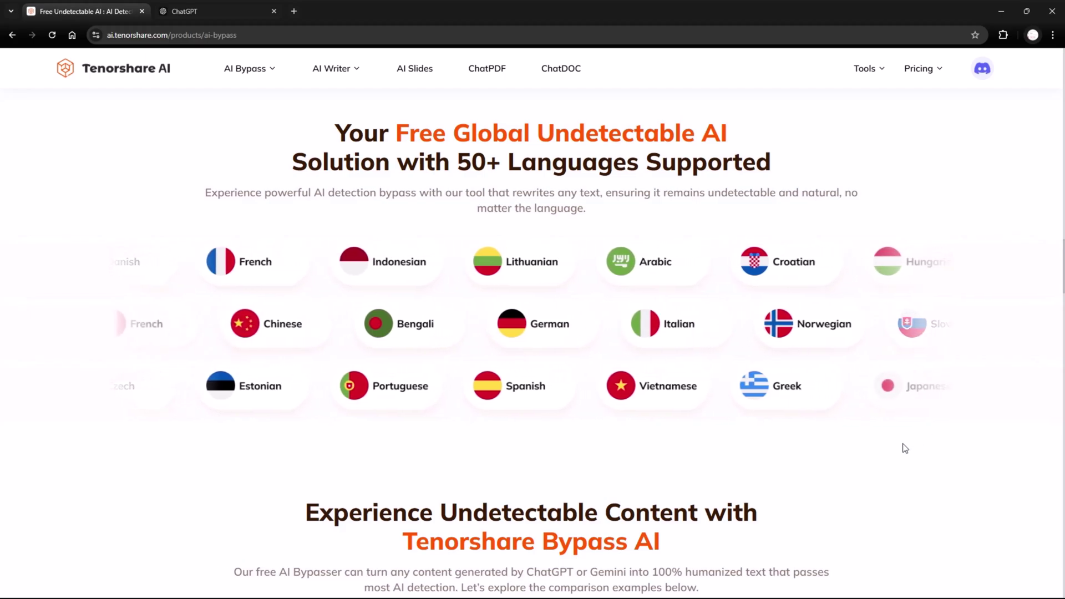
{"action": "scroll", "coordinate": [898, 440], "scroll_direction": "down", "scroll_amount": 3}
{"action": "scroll", "coordinate": [840, 369], "scroll_direction": "down", "scroll_amount": 3}
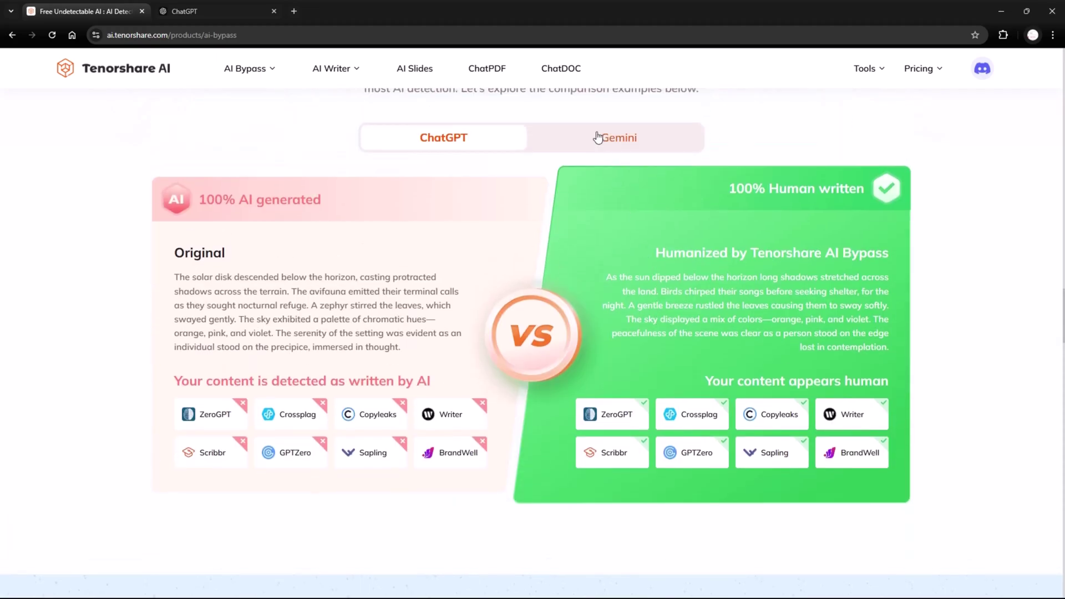
Compare the Gemini and ChatGPT examples, then copy the ChatGPT essay's opening sections
{"action": "left_click", "coordinate": [599, 138]}
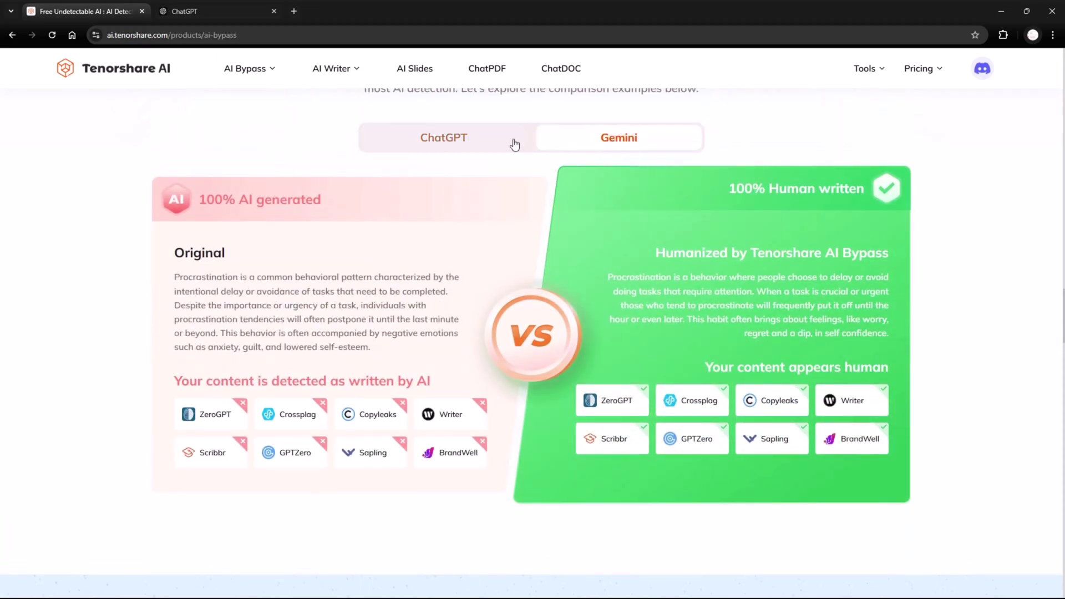
{"action": "left_click", "coordinate": [462, 143]}
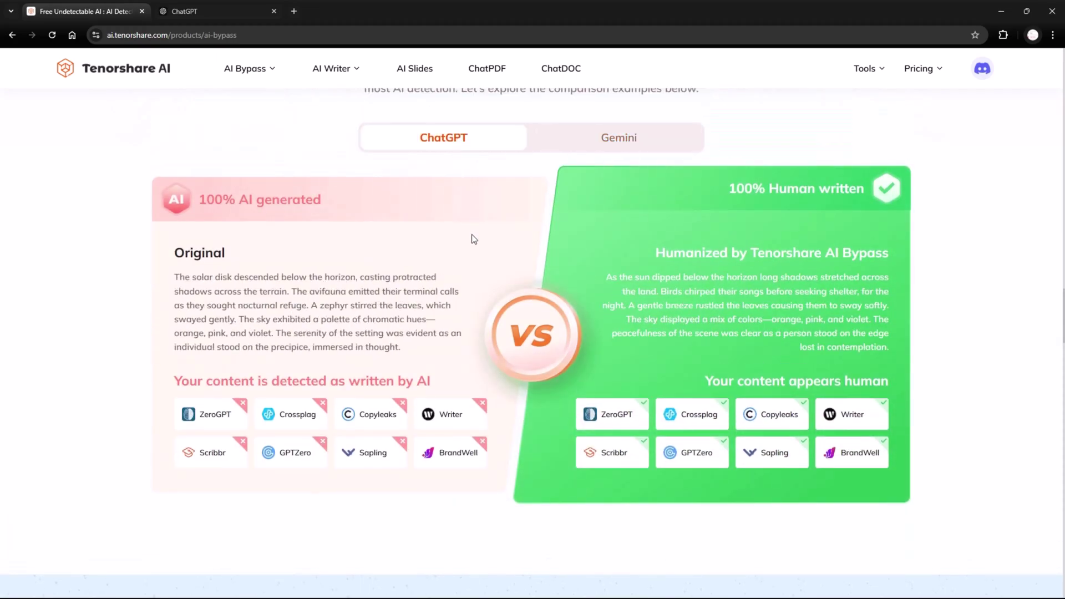
{"action": "scroll", "coordinate": [472, 234], "scroll_direction": "down", "scroll_amount": 3}
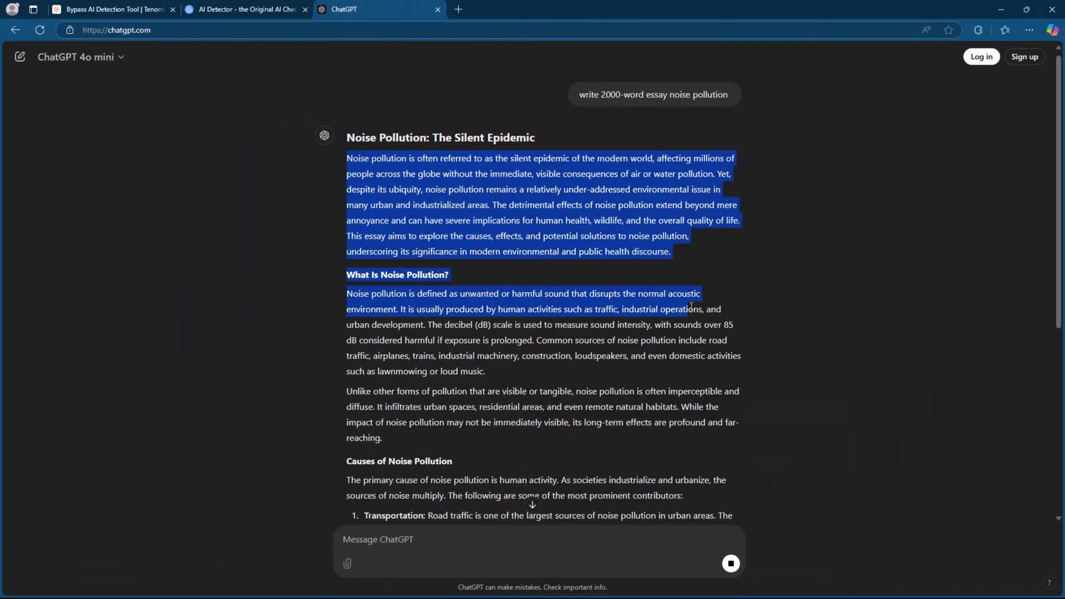
{"action": "left_click_drag", "start_coordinate": [733, 371], "coordinate": [732, 438]}
{"action": "right_click", "coordinate": [576, 325]}
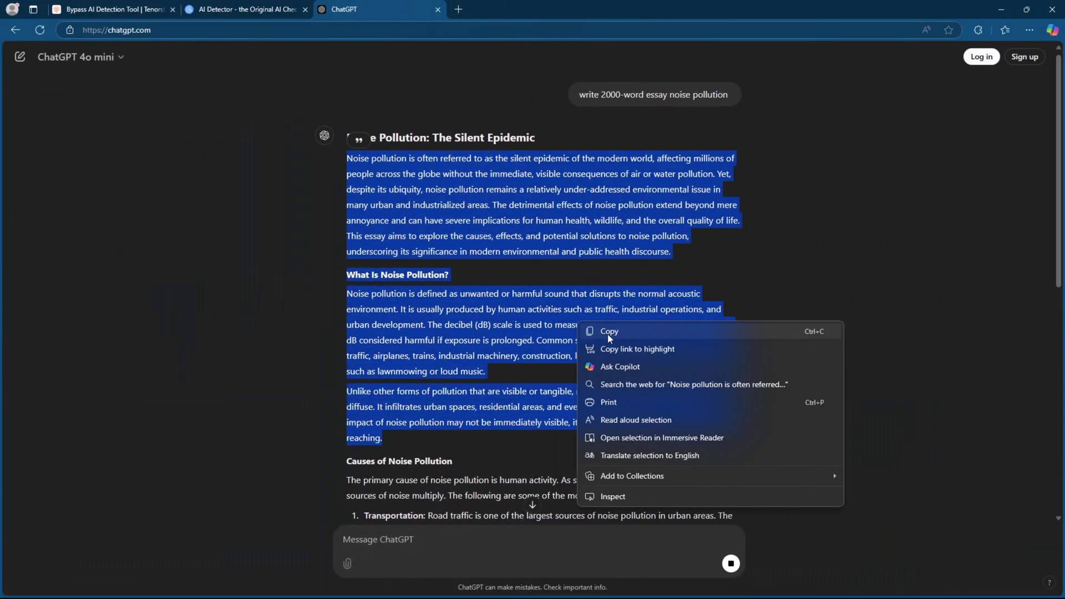
{"action": "left_click", "coordinate": [608, 333]}
{"action": "left_click", "coordinate": [229, 9]}
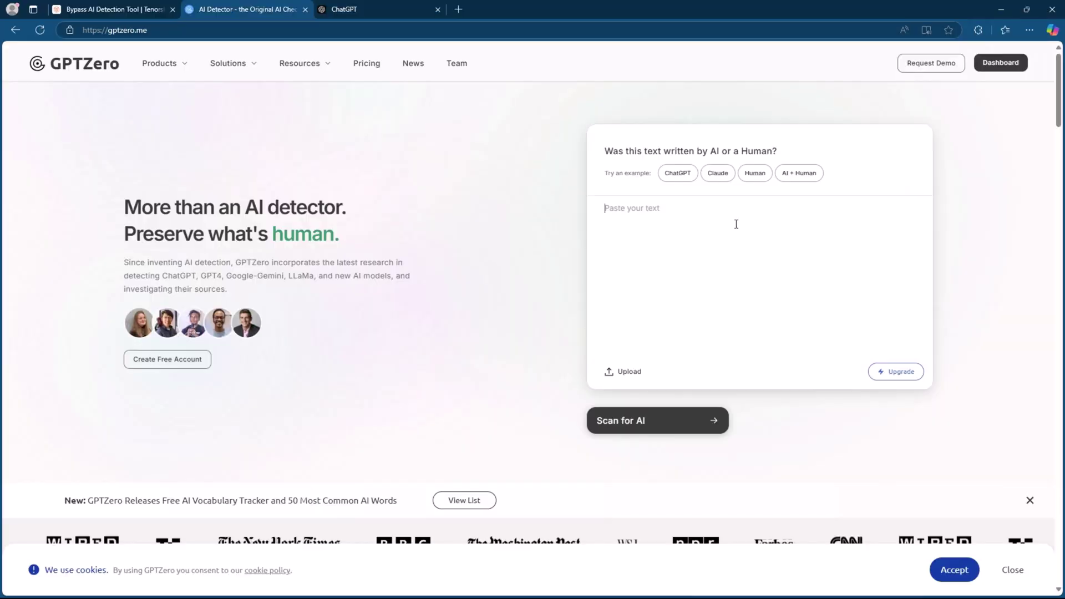
Paste the original essay and highlight GPTZero's 19% human, 0% mixed, 81% AI breakdown
{"action": "key", "text": "ctrl+v"}
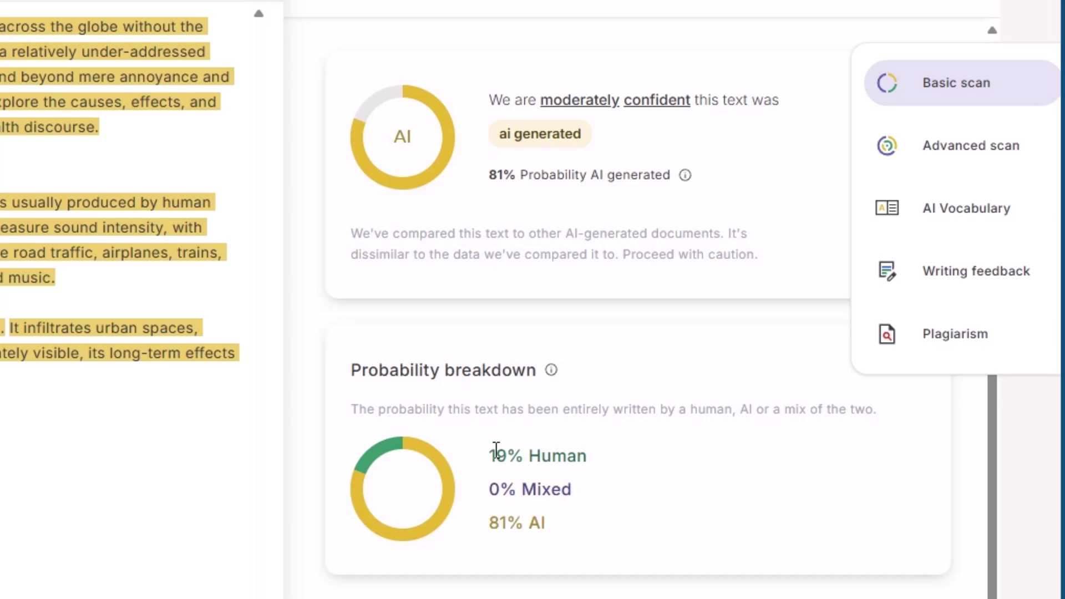
{"action": "left_click_drag", "start_coordinate": [496, 450], "coordinate": [615, 453]}
{"action": "left_click_drag", "start_coordinate": [491, 489], "coordinate": [600, 489]}
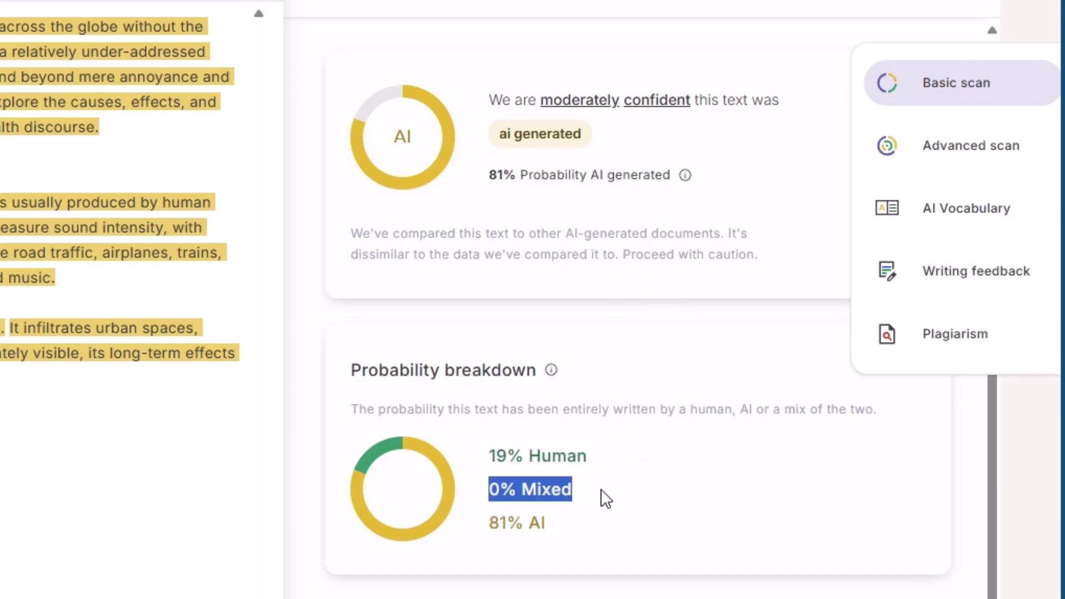
{"action": "left_click", "coordinate": [497, 521]}
{"action": "left_click_drag", "start_coordinate": [494, 523], "coordinate": [582, 524]}
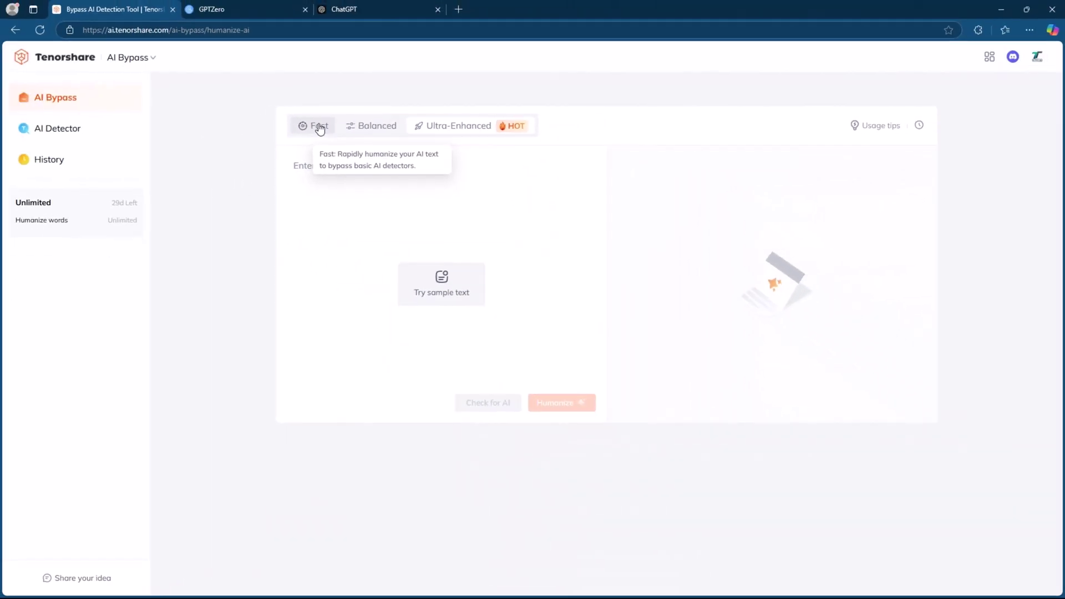
Cycle through the Fast and Balanced modes, ending on Ultra-Enhanced
{"action": "left_click", "coordinate": [319, 127]}
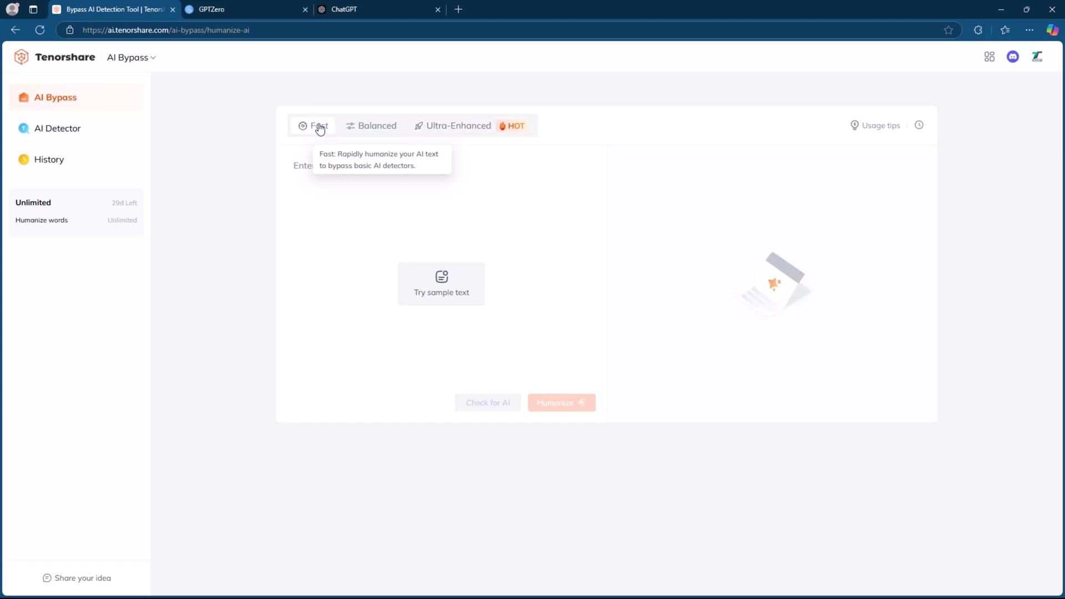
{"action": "left_click", "coordinate": [389, 134]}
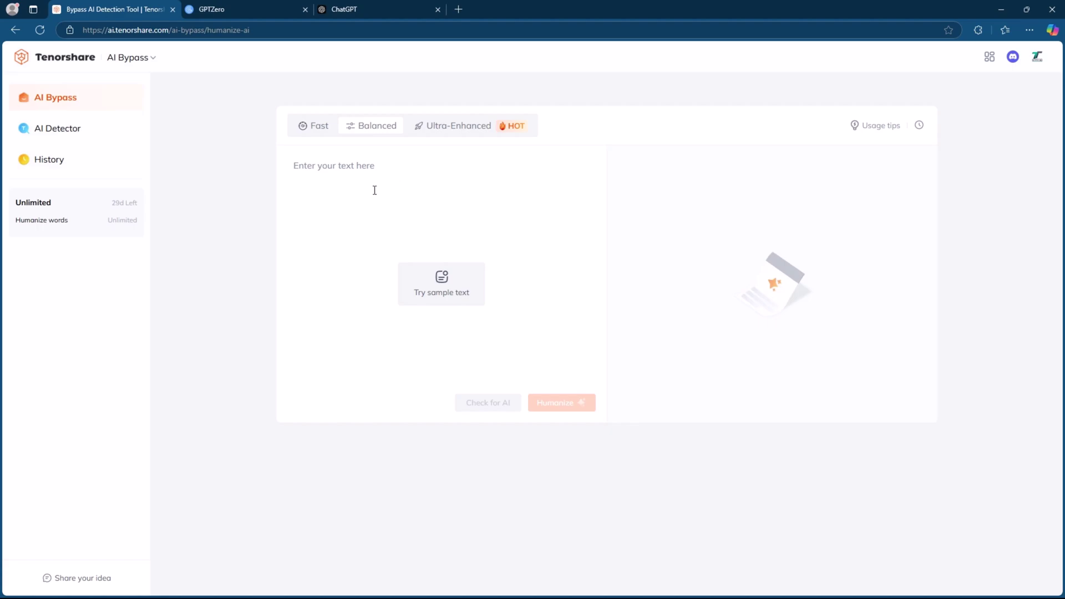
{"action": "left_click", "coordinate": [480, 132]}
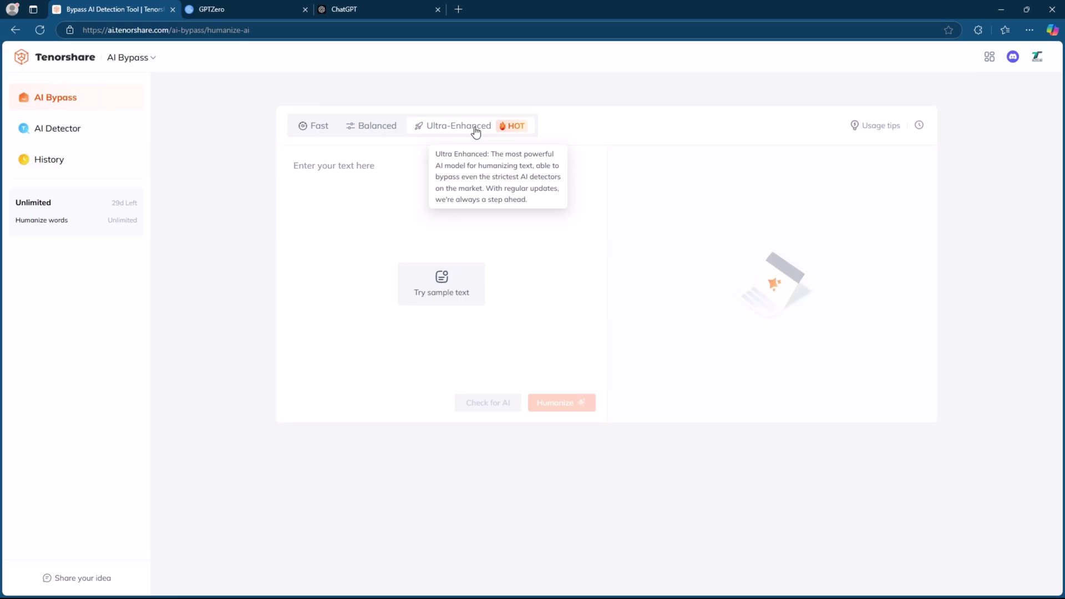
Humanize the pasted 226-word essay in Fast mode and copy the 195-word output
{"action": "key", "text": "ctrl+v"}
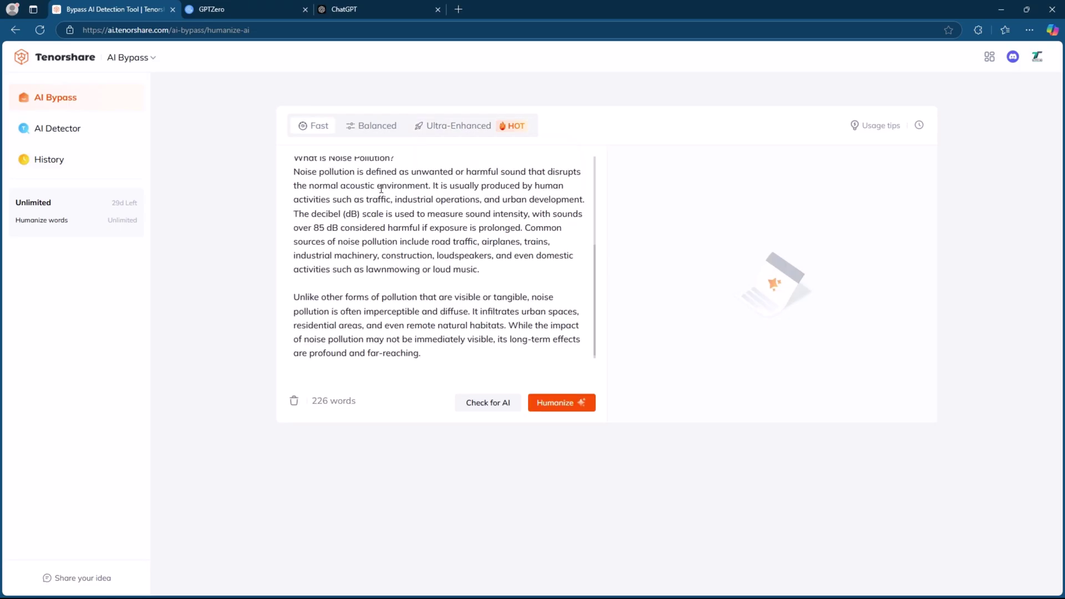
{"action": "scroll", "coordinate": [412, 194], "scroll_direction": "down", "scroll_amount": 1}
{"action": "scroll", "coordinate": [494, 238], "scroll_direction": "up", "scroll_amount": 2}
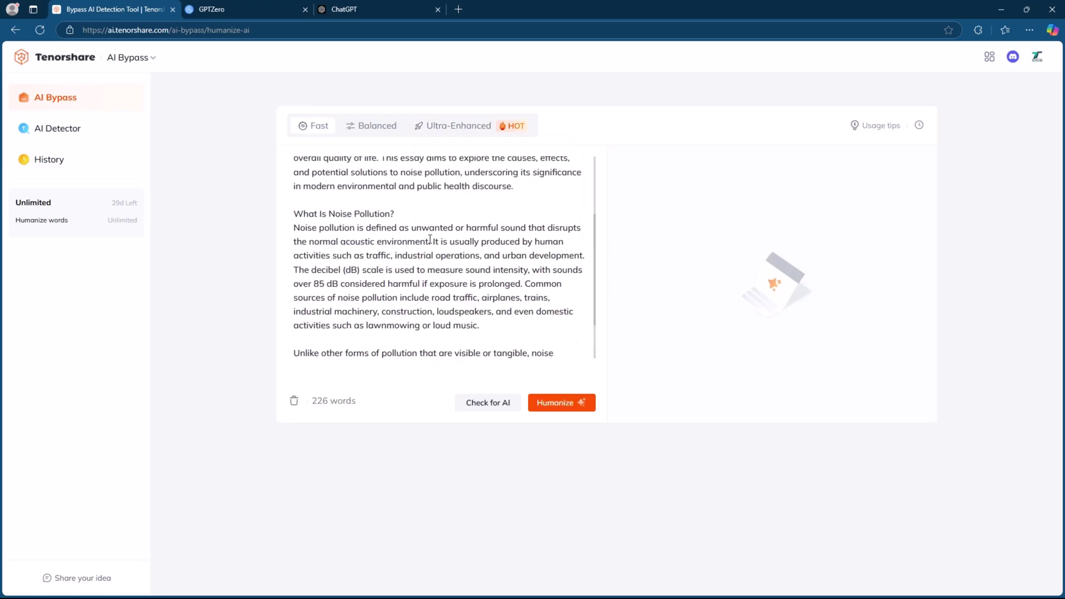
{"action": "scroll", "coordinate": [494, 239], "scroll_direction": "down", "scroll_amount": 2}
{"action": "left_click", "coordinate": [555, 404]}
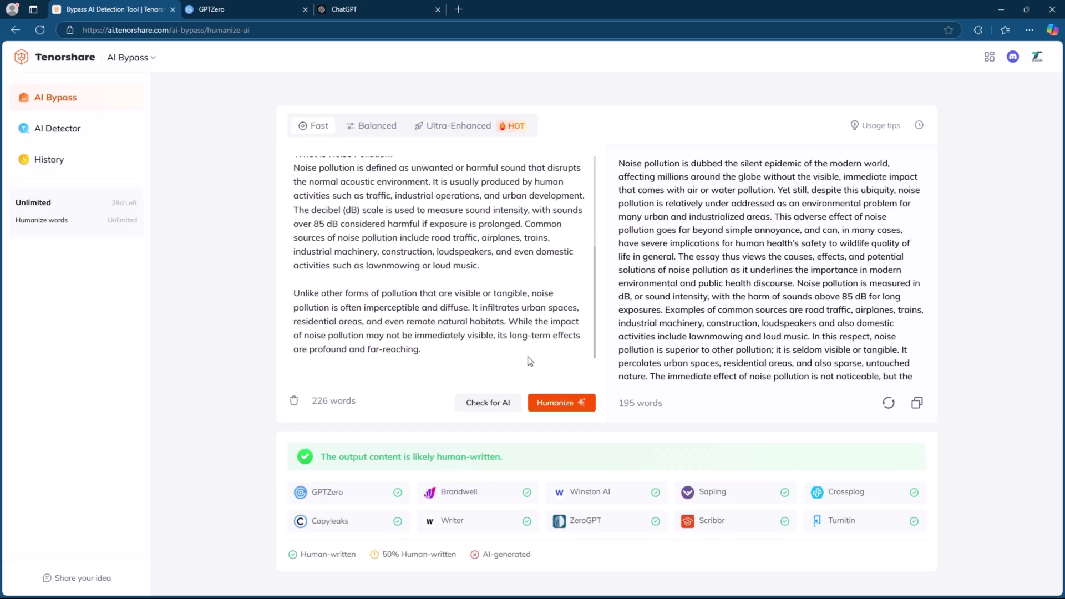
{"action": "left_click", "coordinate": [916, 403]}
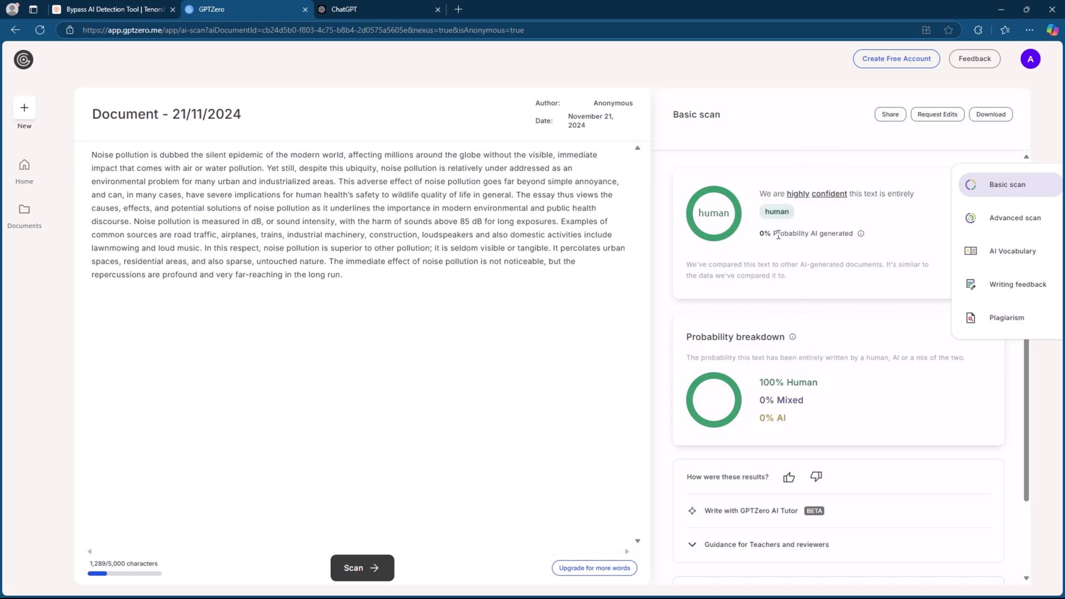
Highlight GPTZero's 100% human result for the Fast-mode output
{"action": "left_click_drag", "start_coordinate": [763, 235], "coordinate": [831, 237]}
{"action": "left_click", "coordinate": [766, 381]}
{"action": "left_click_drag", "start_coordinate": [760, 382], "coordinate": [821, 415]}
{"action": "scroll", "coordinate": [805, 411], "scroll_direction": "down", "scroll_amount": 1}
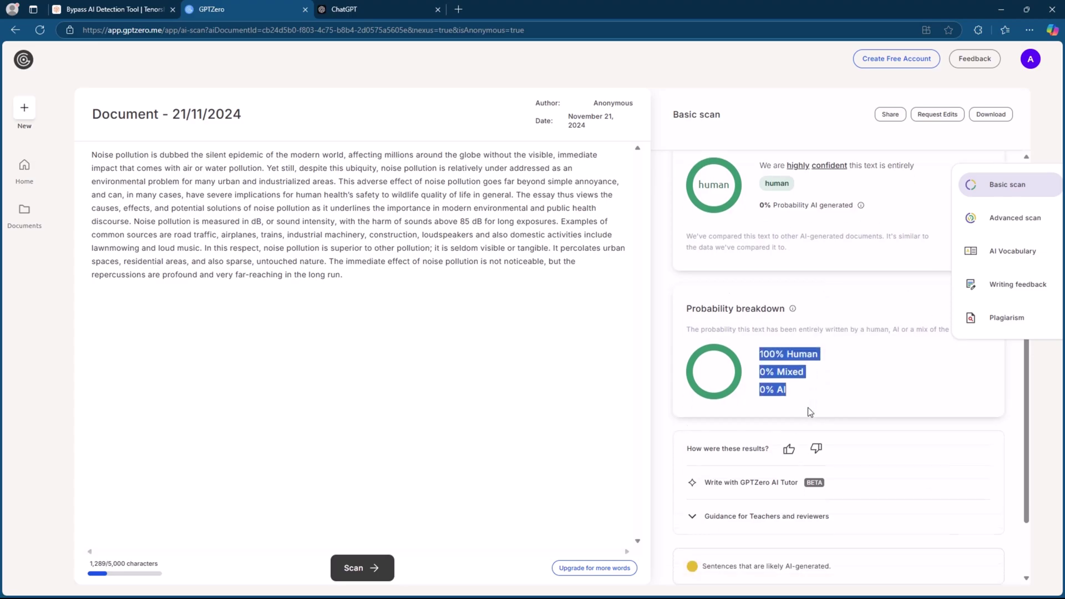
{"action": "scroll", "coordinate": [805, 411], "scroll_direction": "up", "scroll_amount": 1}
Re-humanize the 195-word Fast output in Balanced mode and copy the 211-word result
{"action": "key", "text": "ctrl+shift+Tab"}
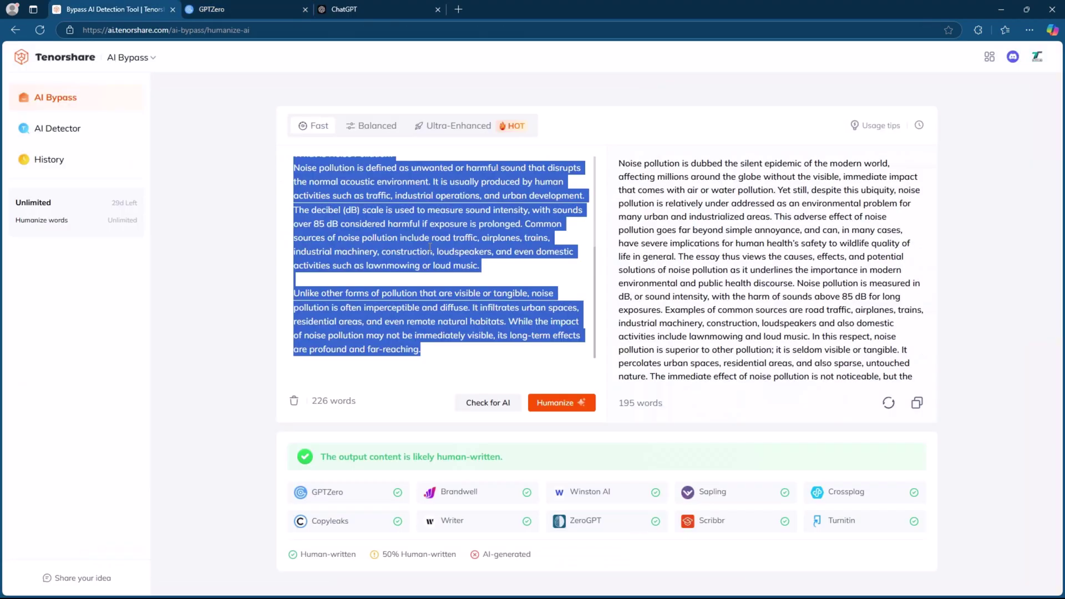
{"action": "left_click", "coordinate": [369, 124]}
{"action": "key", "text": "ctrl+a"}
{"action": "key", "text": "Delete"}
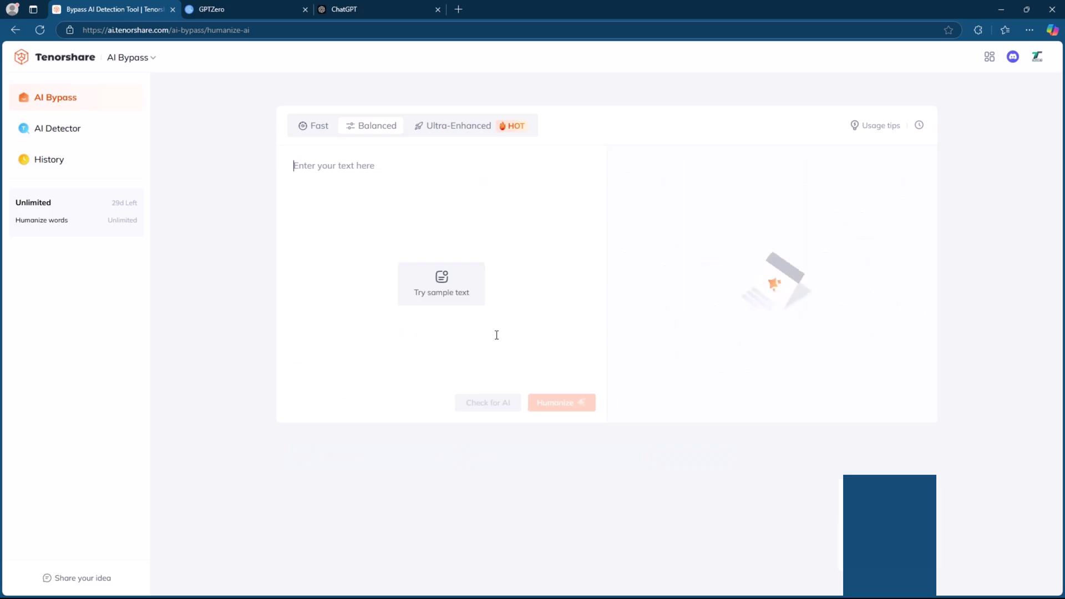
{"action": "key", "text": "ctrl+v"}
{"action": "left_click", "coordinate": [560, 403]}
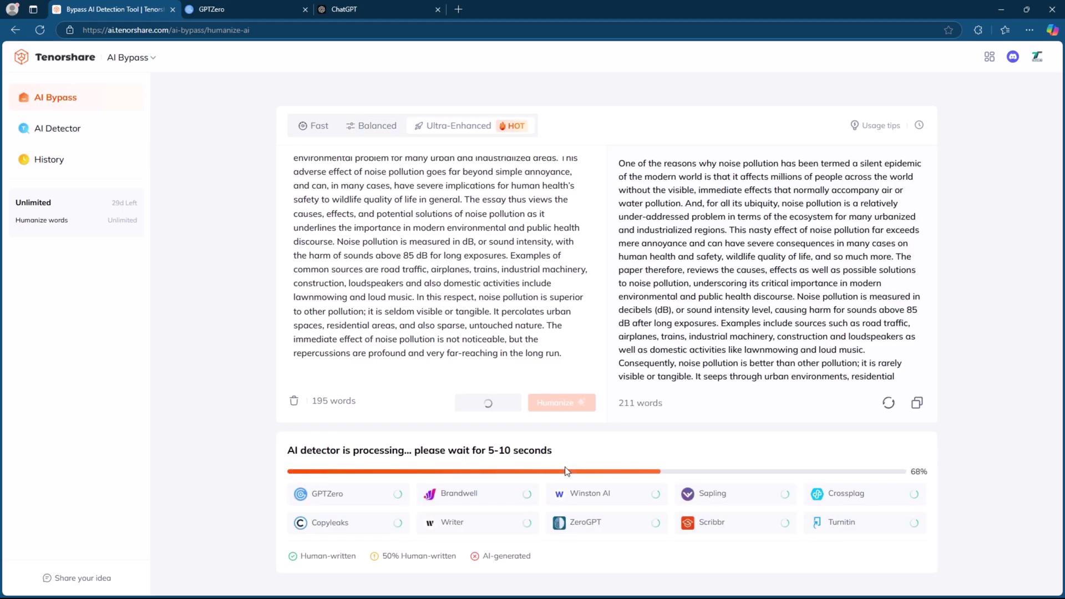
{"action": "left_click", "coordinate": [916, 403]}
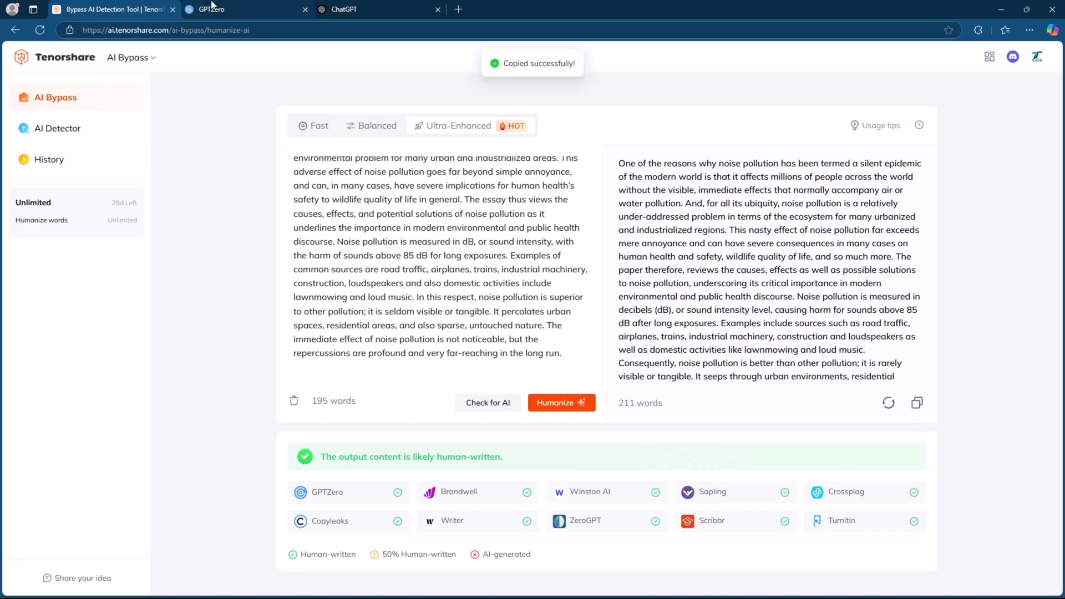
Scan the 211-word Balanced output in GPTZero and highlight its 99% human verdict
{"action": "left_click", "coordinate": [212, 9]}
{"action": "left_click", "coordinate": [15, 29]}
{"action": "left_click", "coordinate": [674, 252]}
{"action": "key", "text": "ctrl+v"}
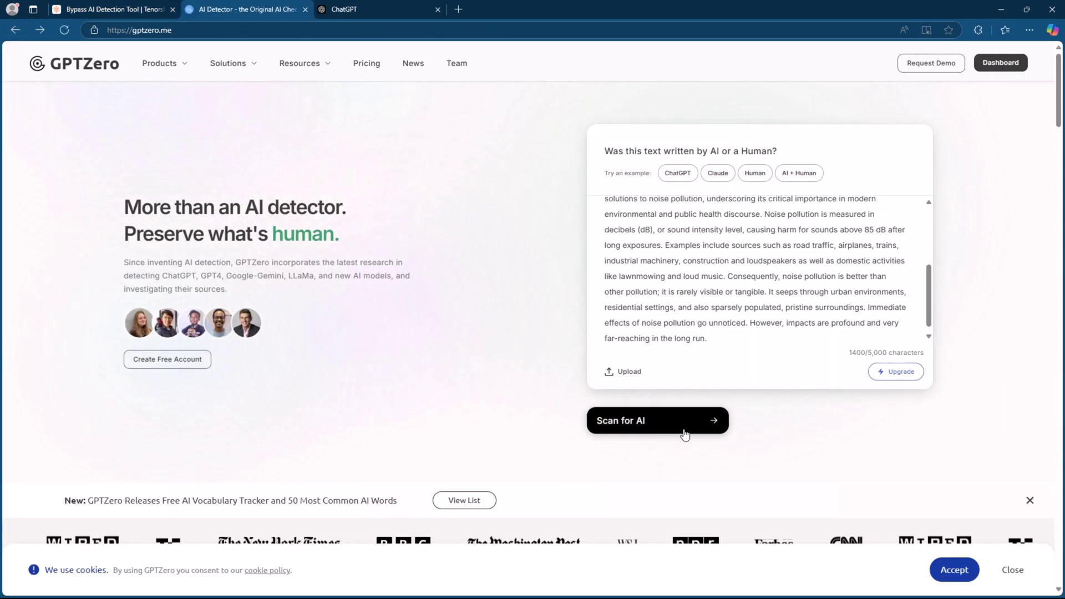
{"action": "left_click", "coordinate": [682, 423]}
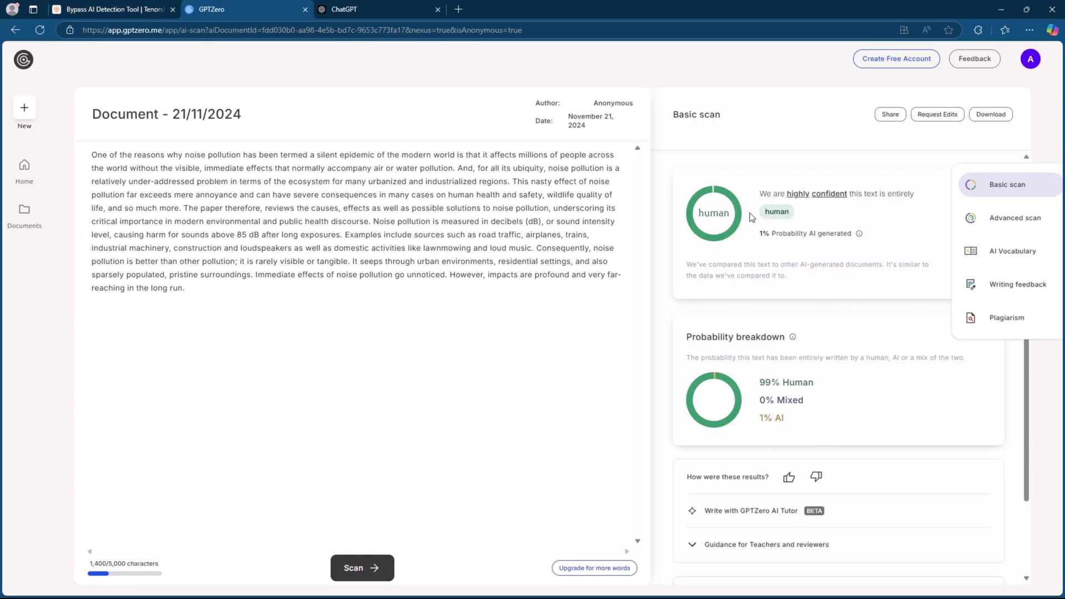
{"action": "double_click", "coordinate": [766, 211]}
Clear the text selection left on the page
{"action": "left_click", "coordinate": [792, 299]}
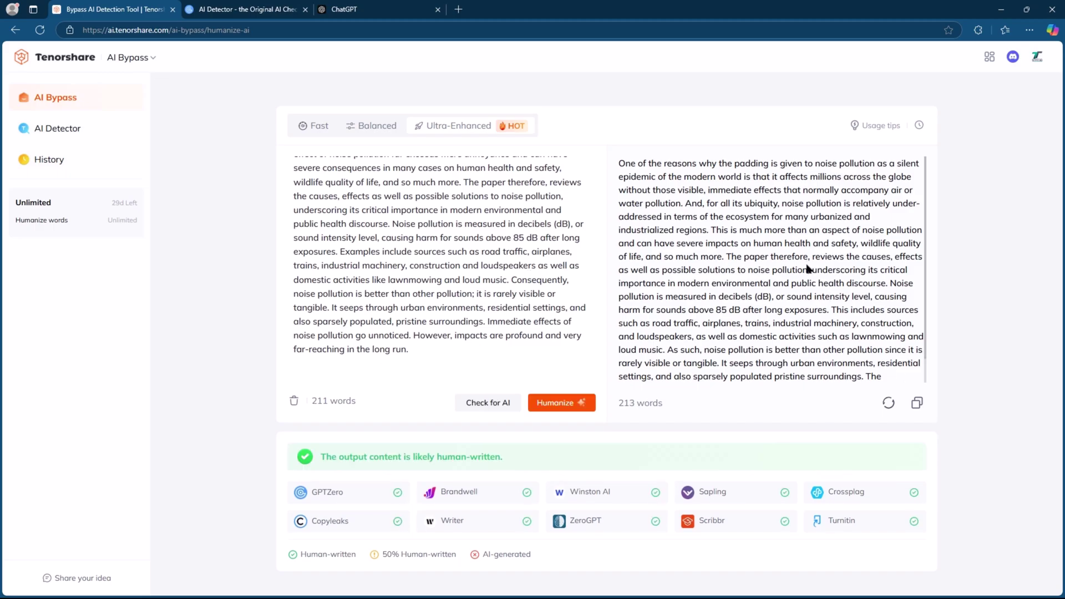
Copy the 213-word output and scan it in GPTZero, which scores it 98% human, 2% AI
{"action": "left_click", "coordinate": [916, 403]}
{"action": "left_click", "coordinate": [250, 11]}
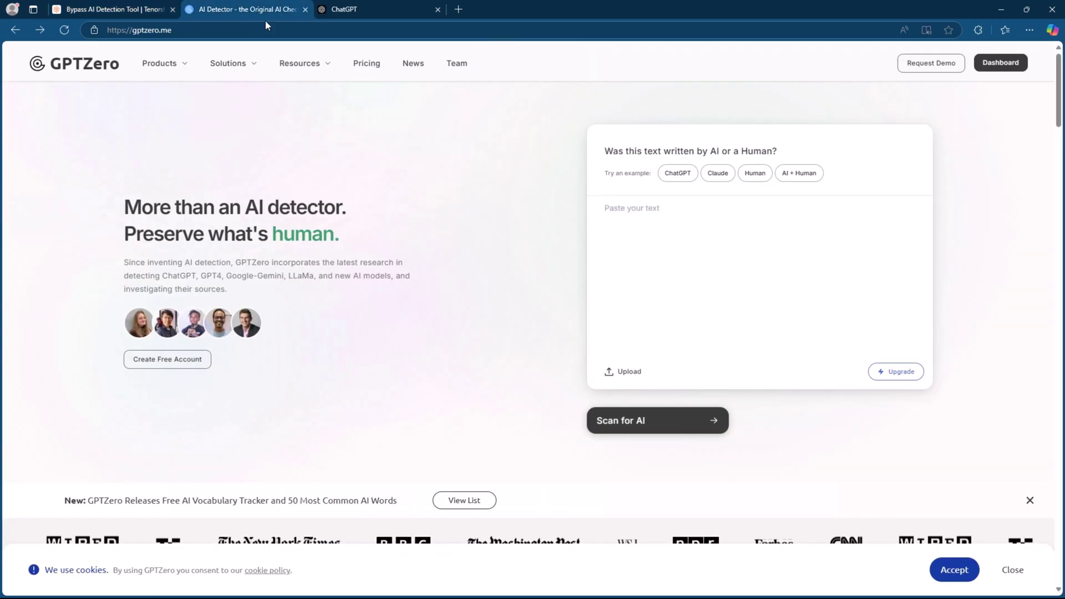
{"action": "type", "text": "One of the reasons why the padding is given to noise pollution as a silent epidemic of the modern world is that it affects millions across the globe without those visible, immediate effects that normally accompany air or water pollution. And, for all its ubiquity, noise pollution is relatively under-addressed in terms of the ecosystem for many urbanized and industrialized regions. This is much more than an aspect of noise pollution and can have severe impacts on human health and safety, wildlife quality of life, and so much more. The paper therefore, reviews the causes, effects as well as possible solutions to noise pollution, underscoring its critical importance in modern environmental and public health discourse. Noise pollution is measured in decibels (dB), or sound intensity level, causing harm for sounds above 85 dB after long exposures. This includes sources such as road traffic, airplanes, trains, industrial machinery, construction, and loudspeakers, as well as domestic activities such as lawnmowing and loud music. As such, noise pollution is better than other pollution since it is rarely visible or tangible. It seeps through urban environments, residential settings, and also sparsely populated pristine surroundings. The immediate effects of noise pollution generally go unnoticed. However, the impacts are profound and very far-reaching in the long run."}
{"action": "left_click", "coordinate": [673, 419]}
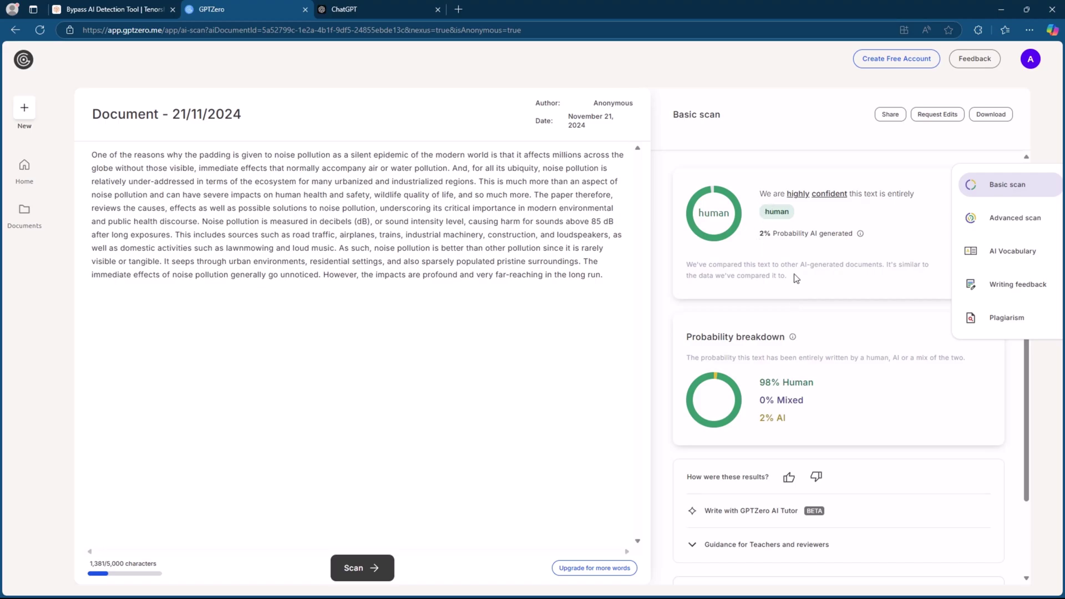
{"action": "scroll", "coordinate": [807, 416], "scroll_direction": "down", "scroll_amount": 2}
{"action": "scroll", "coordinate": [813, 440], "scroll_direction": "up", "scroll_amount": 2}
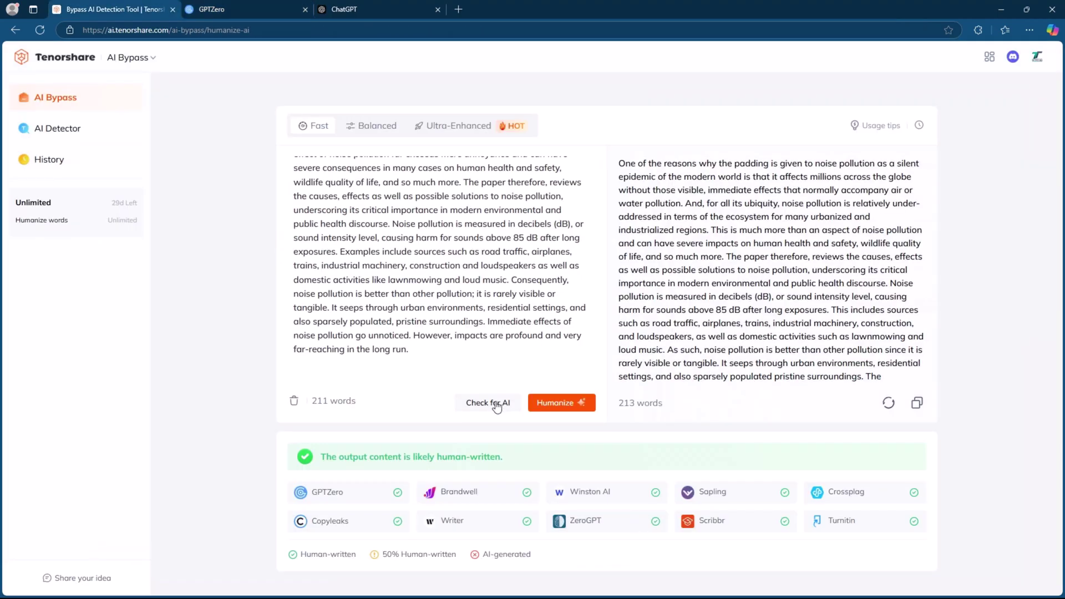
AI-check the original 226-word essay, humanize it to 195 words, and copy that version
{"action": "left_click", "coordinate": [496, 405]}
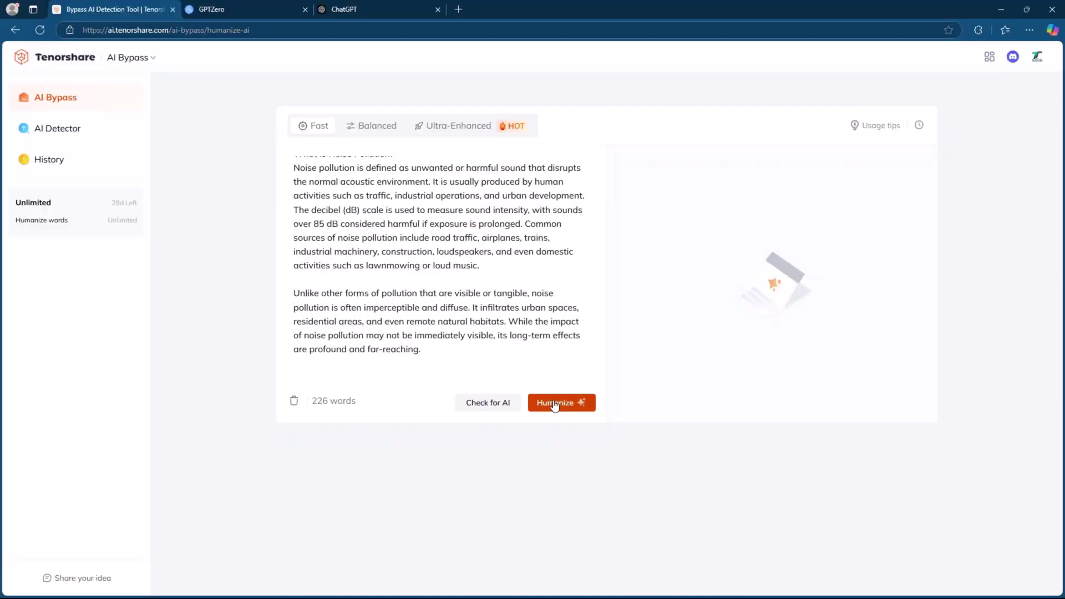
{"action": "left_click", "coordinate": [553, 400]}
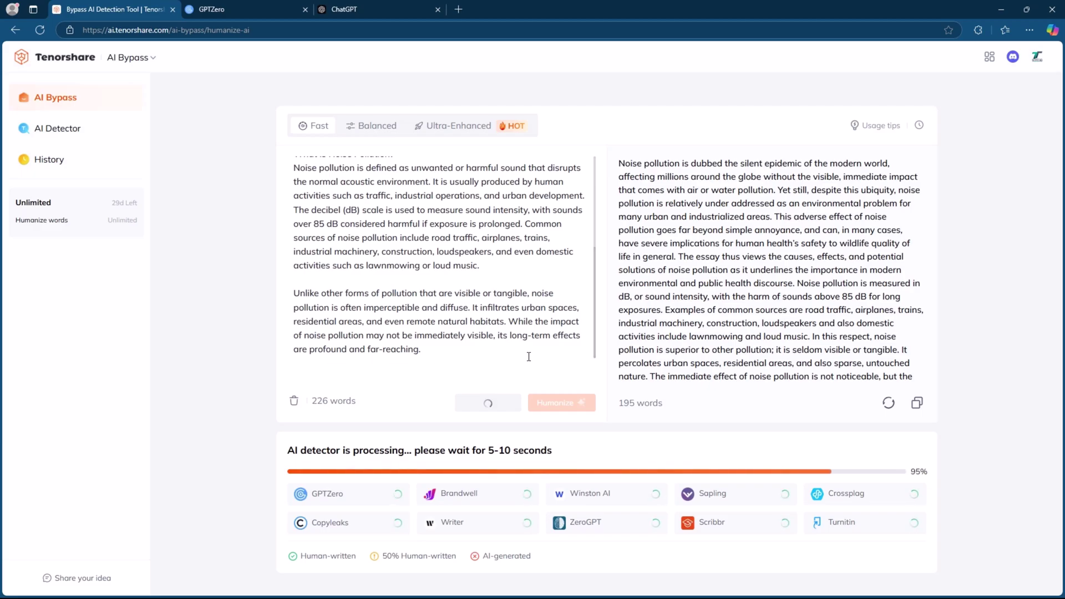
{"action": "left_click", "coordinate": [918, 405]}
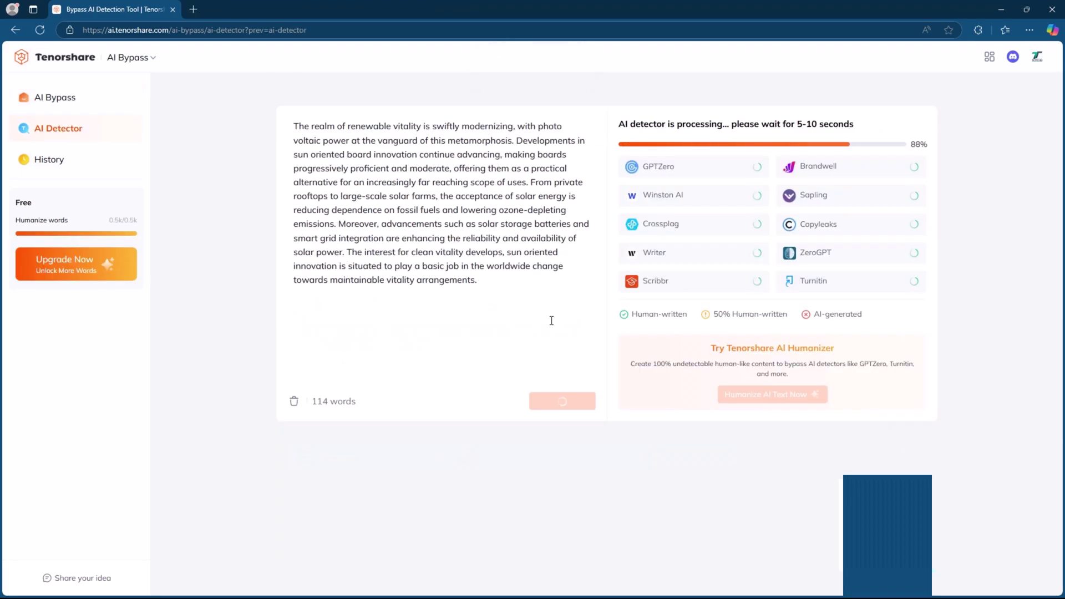
Review the 50% human-written verdict on the solar passage and send it to the humanizer
{"action": "left_click_drag", "start_coordinate": [656, 135], "coordinate": [863, 138]}
{"action": "left_click", "coordinate": [863, 138]}
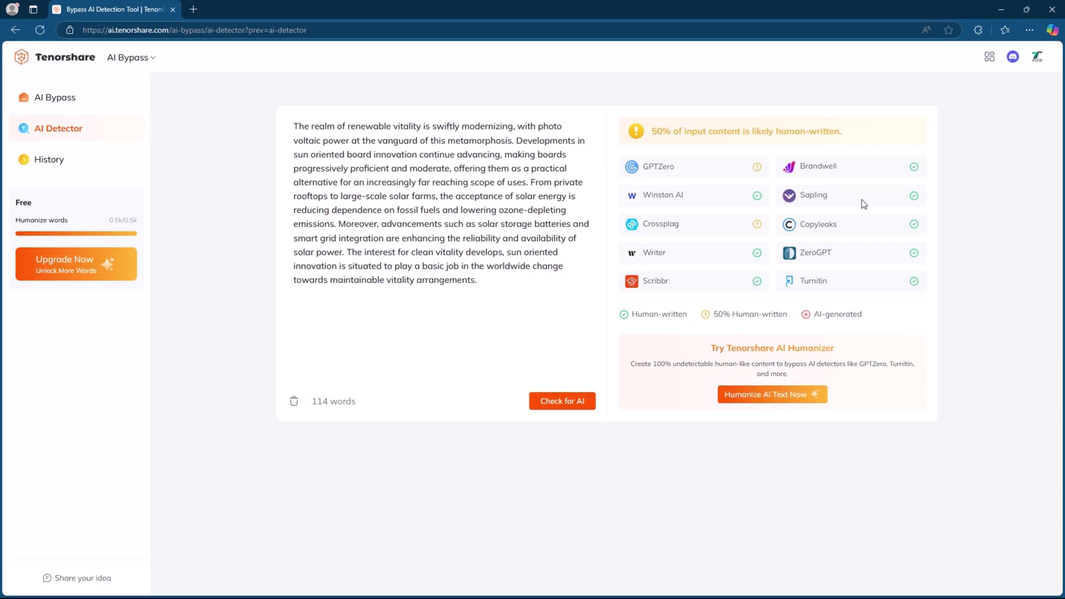
{"action": "left_click", "coordinate": [766, 395]}
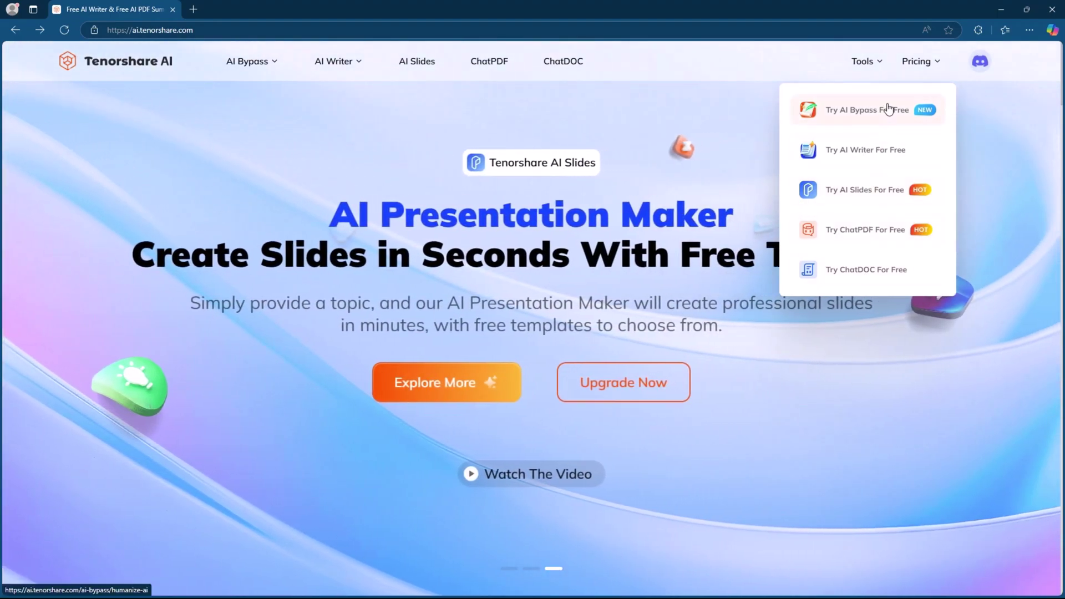
Open the AI Bypass humanizer in Fast mode, then go to the AI Detector tool
{"action": "left_click", "coordinate": [888, 109]}
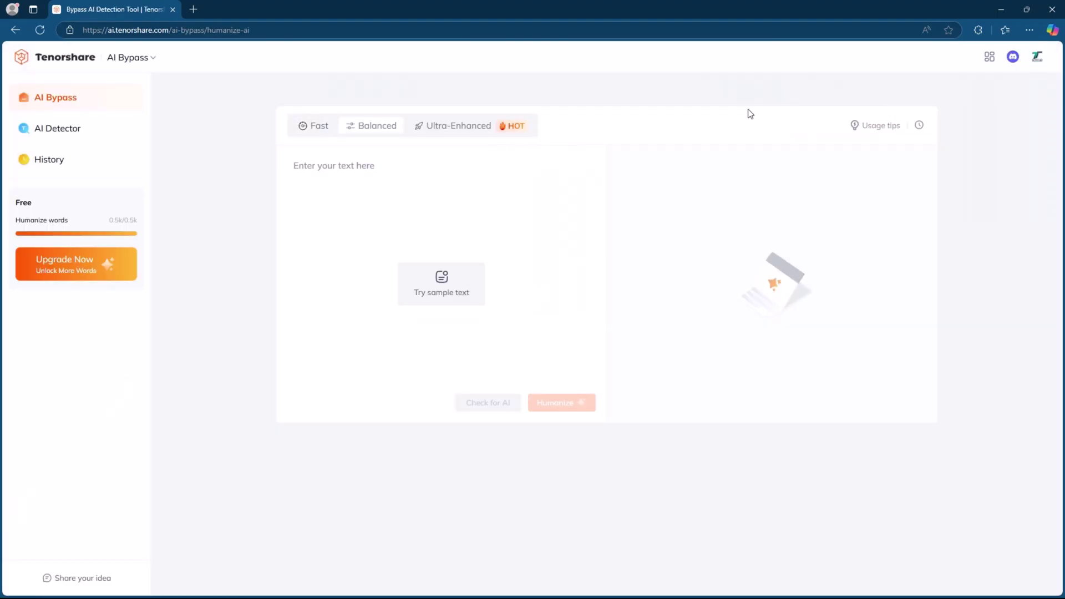
{"action": "left_click", "coordinate": [304, 130]}
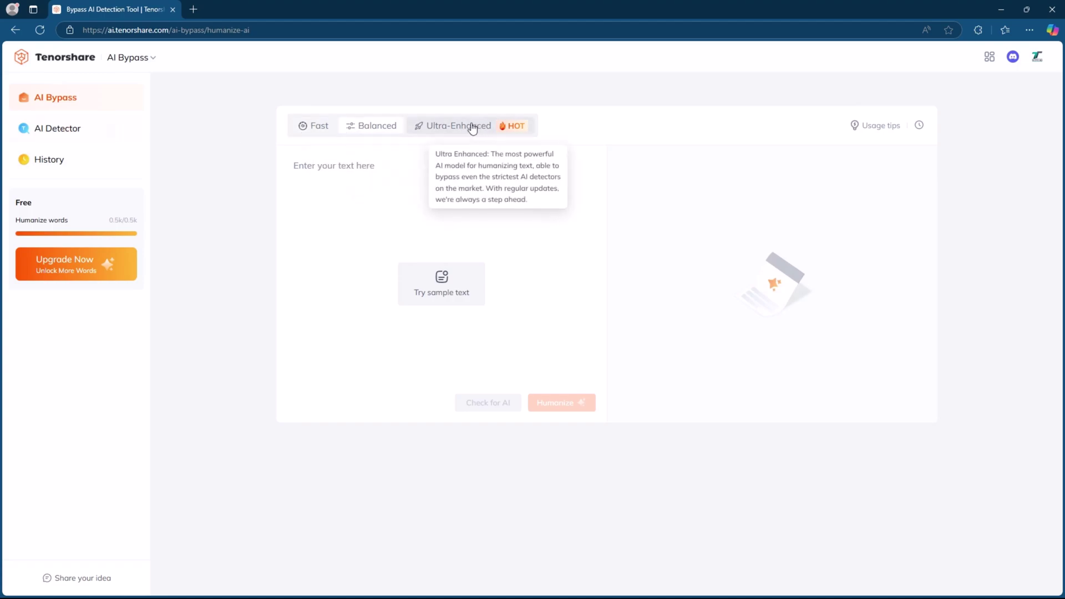
{"action": "left_click", "coordinate": [91, 130]}
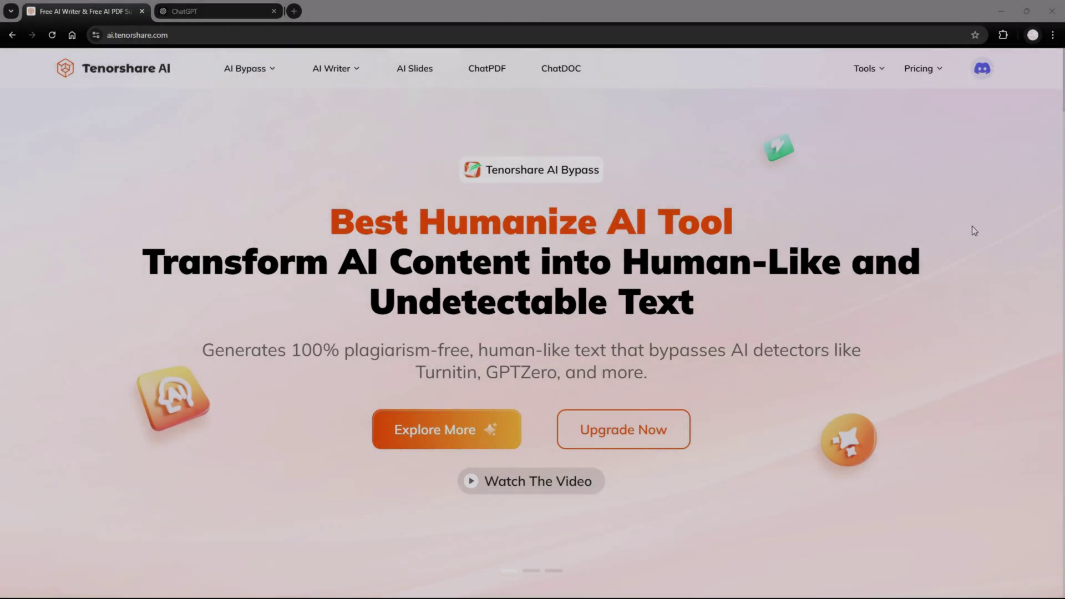
{"action": "scroll", "coordinate": [971, 225], "scroll_direction": "down", "scroll_amount": 3}
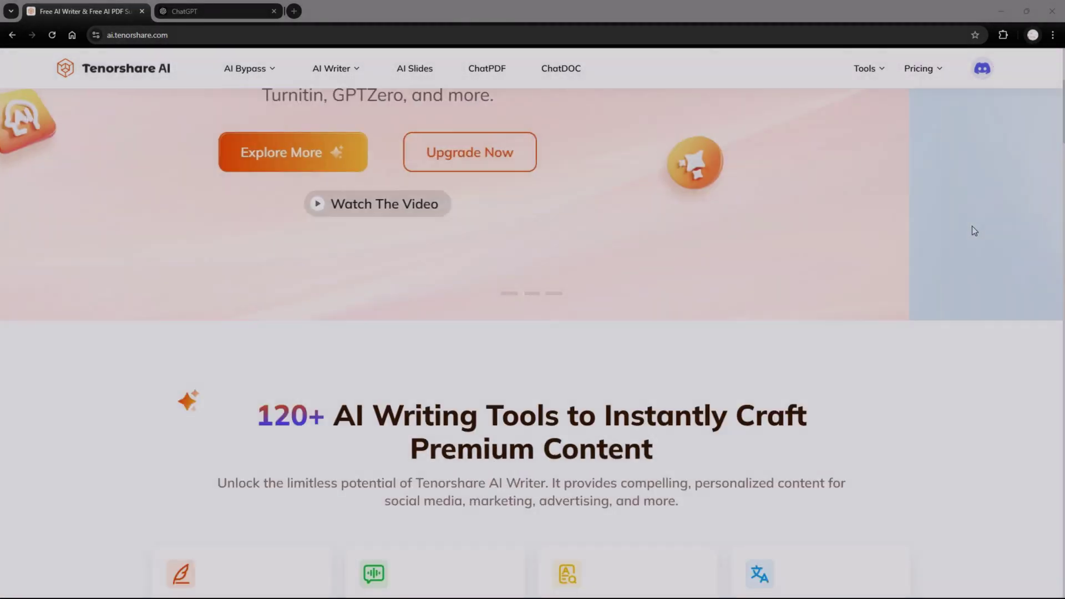
{"action": "scroll", "coordinate": [972, 230], "scroll_direction": "down", "scroll_amount": 1}
{"action": "scroll", "coordinate": [972, 230], "scroll_direction": "down", "scroll_amount": 1}
{"action": "scroll", "coordinate": [971, 231], "scroll_direction": "down", "scroll_amount": 1}
{"action": "scroll", "coordinate": [972, 231], "scroll_direction": "down", "scroll_amount": 1}
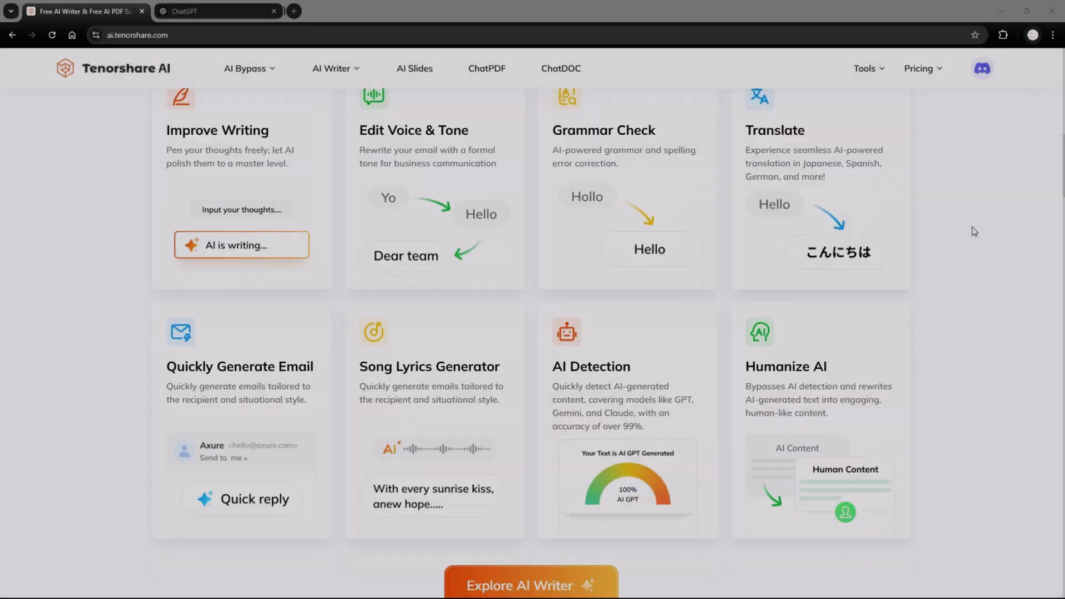
{"action": "scroll", "coordinate": [973, 232], "scroll_direction": "down", "scroll_amount": 1}
{"action": "scroll", "coordinate": [973, 231], "scroll_direction": "down", "scroll_amount": 2}
{"action": "scroll", "coordinate": [974, 231], "scroll_direction": "down", "scroll_amount": 1}
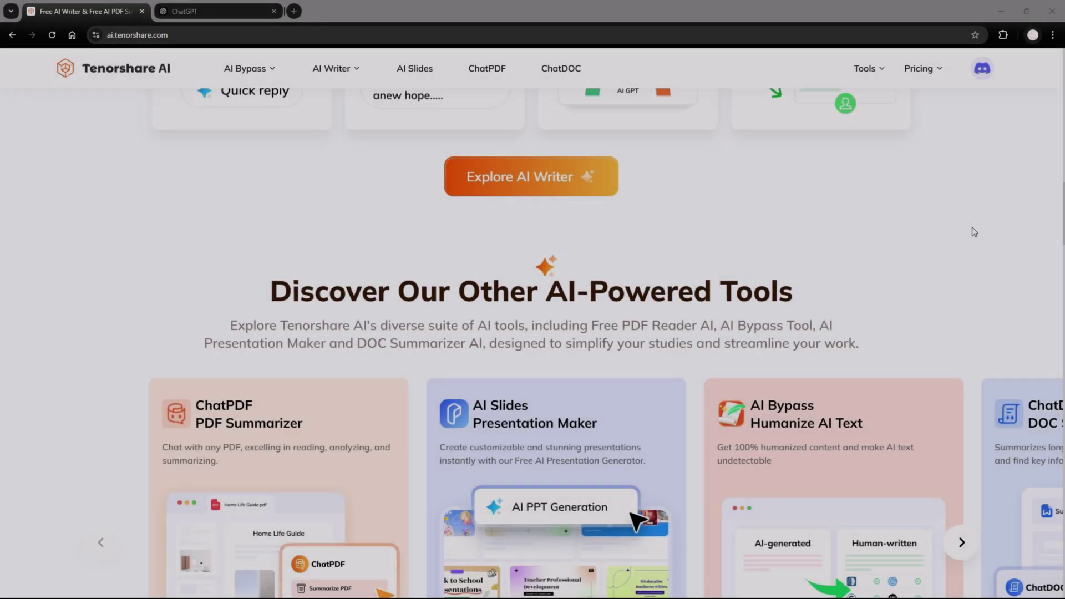
{"action": "scroll", "coordinate": [971, 232], "scroll_direction": "up", "scroll_amount": 1}
{"action": "scroll", "coordinate": [656, 191], "scroll_direction": "down", "scroll_amount": 1}
{"action": "scroll", "coordinate": [657, 194], "scroll_direction": "down", "scroll_amount": 1}
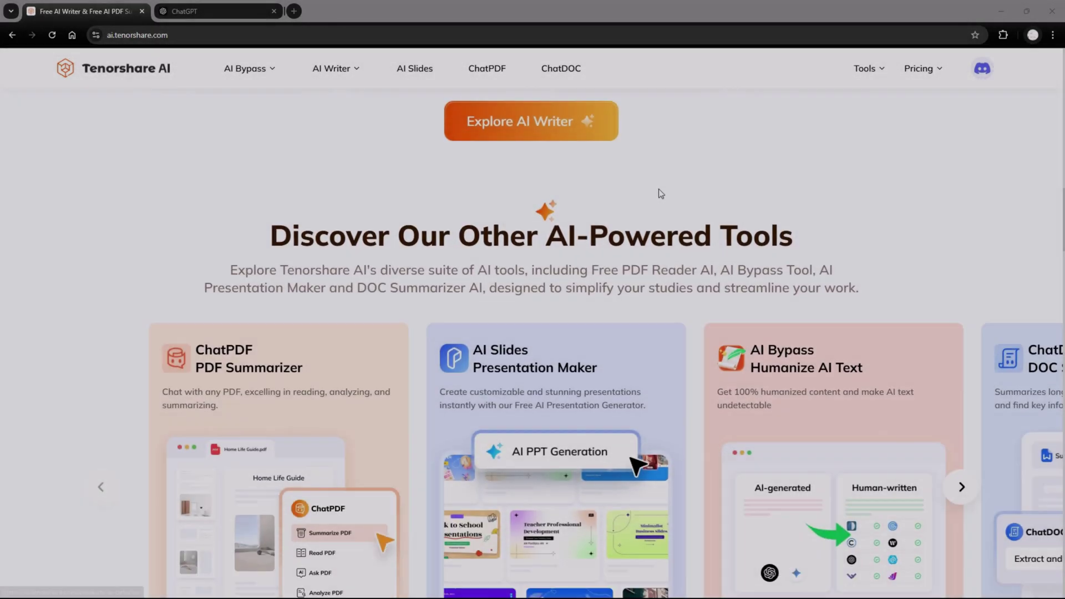
{"action": "scroll", "coordinate": [696, 274], "scroll_direction": "down", "scroll_amount": 2}
{"action": "scroll", "coordinate": [694, 241], "scroll_direction": "down", "scroll_amount": 1}
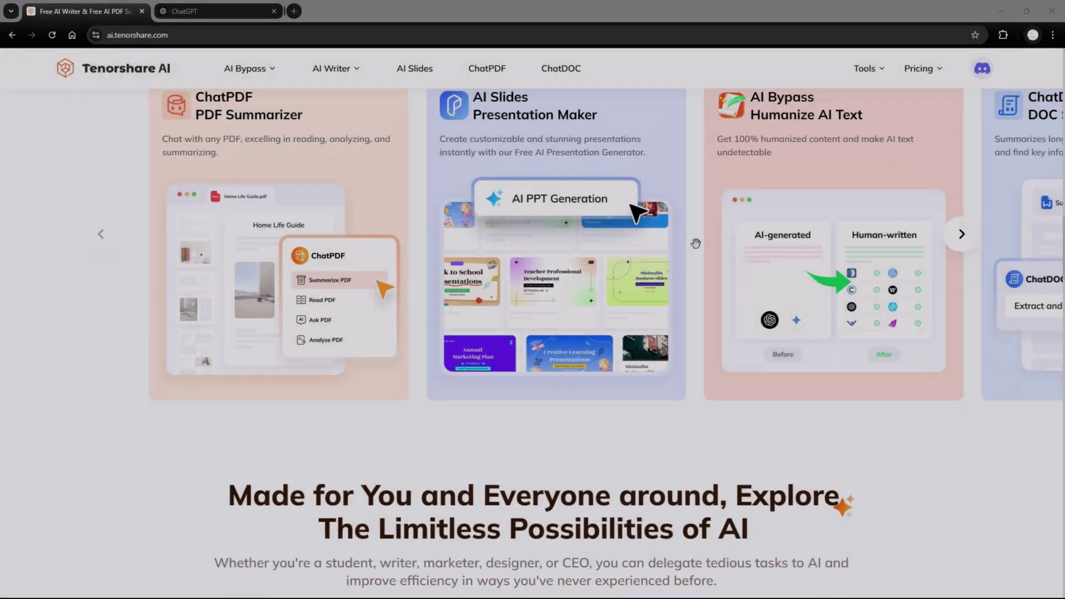
{"action": "scroll", "coordinate": [695, 243], "scroll_direction": "down", "scroll_amount": 2}
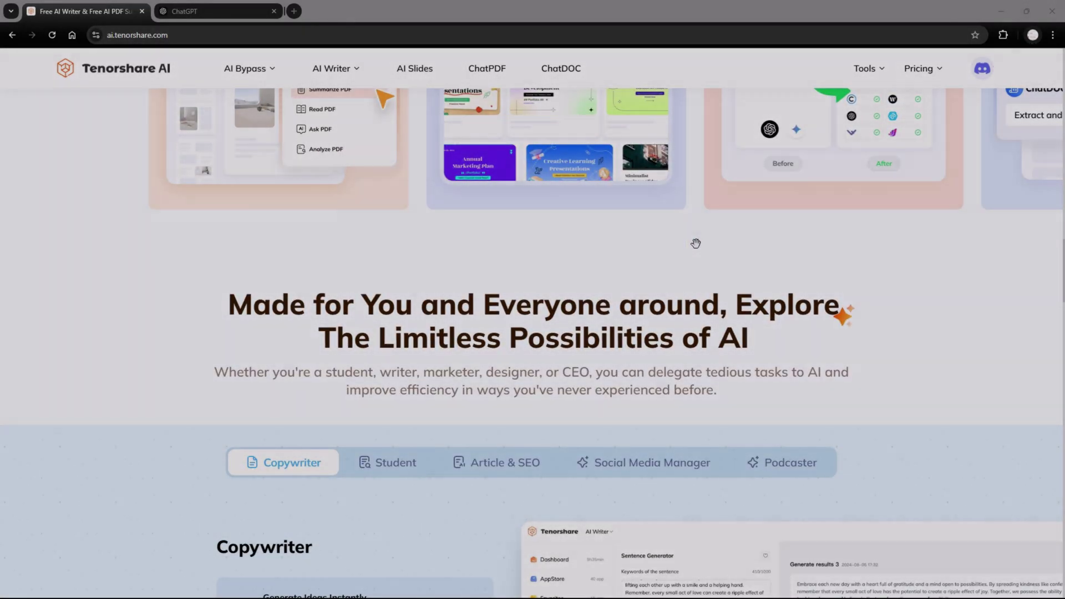
{"action": "scroll", "coordinate": [696, 243], "scroll_direction": "down", "scroll_amount": 2}
{"action": "scroll", "coordinate": [699, 243], "scroll_direction": "down", "scroll_amount": 2}
{"action": "scroll", "coordinate": [707, 244], "scroll_direction": "down", "scroll_amount": 2}
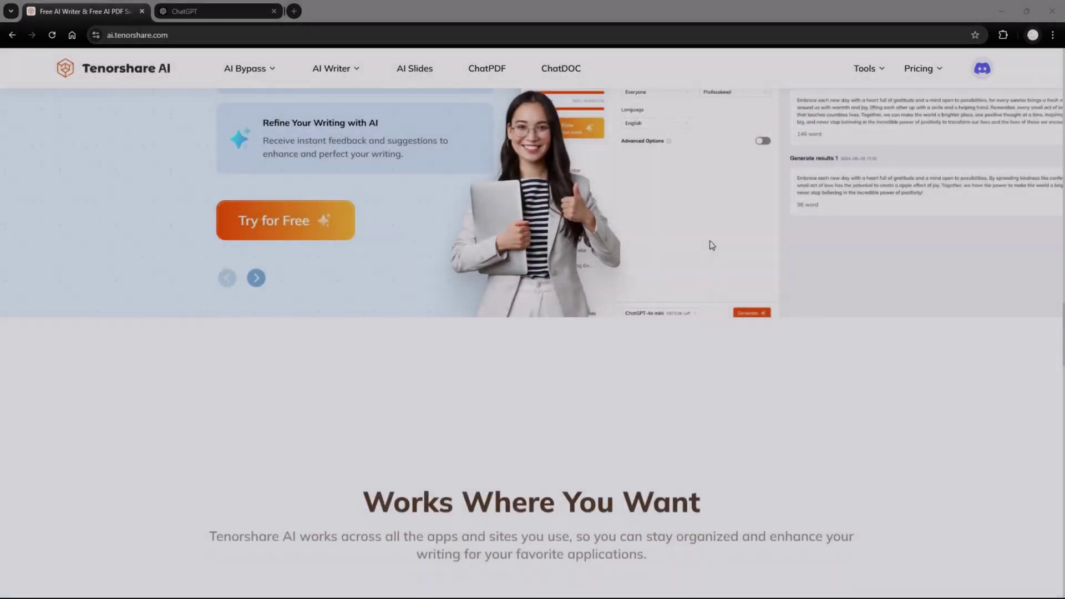